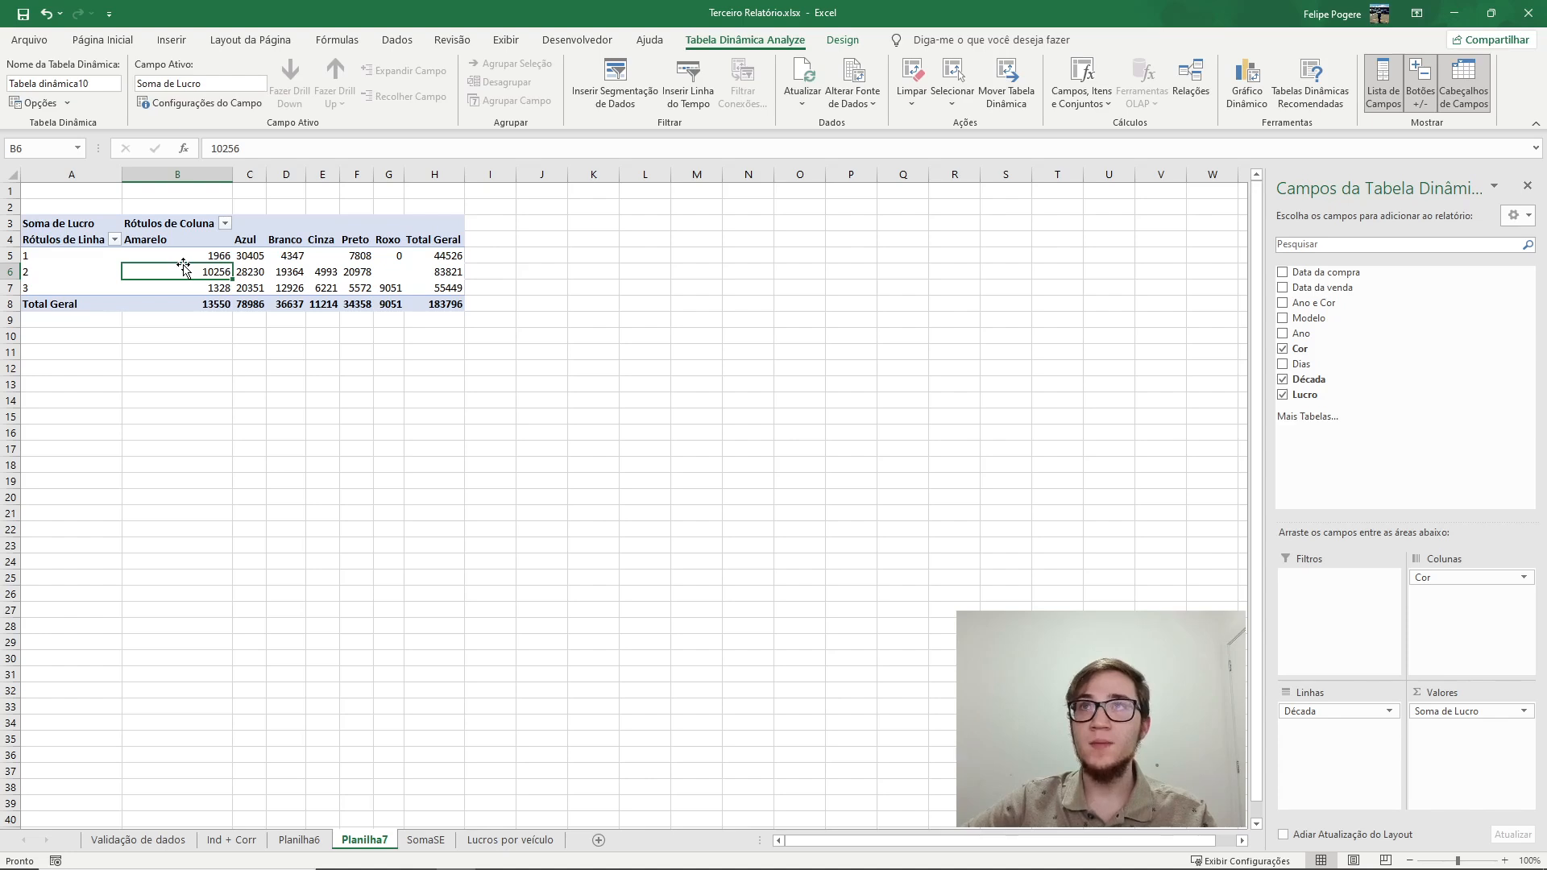
Insert a clustered column pivot chart from the pivot table.
click(1247, 95)
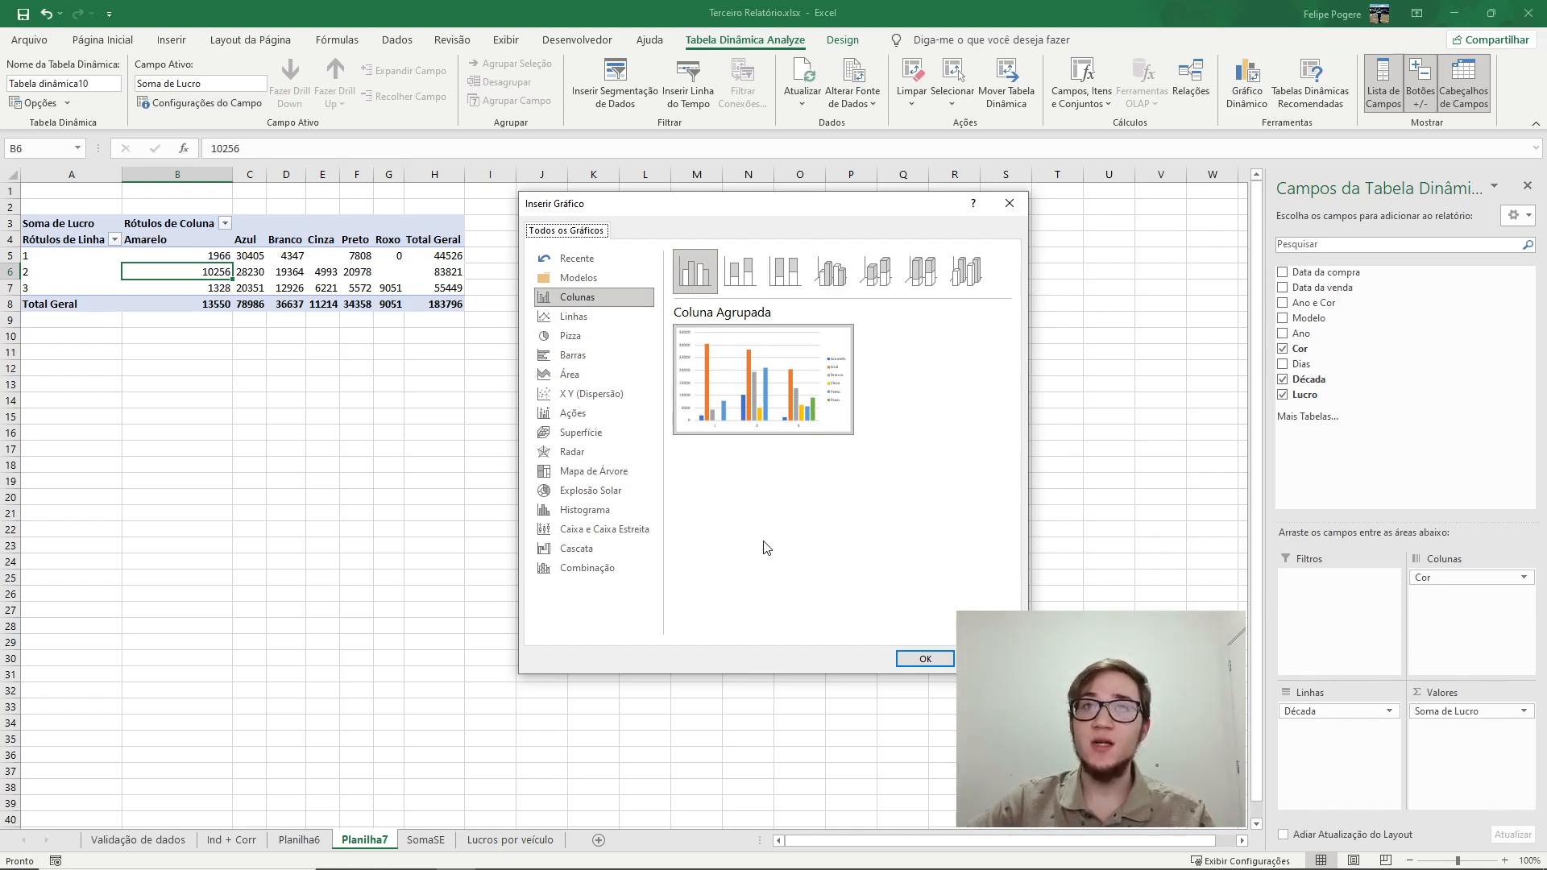
click(925, 659)
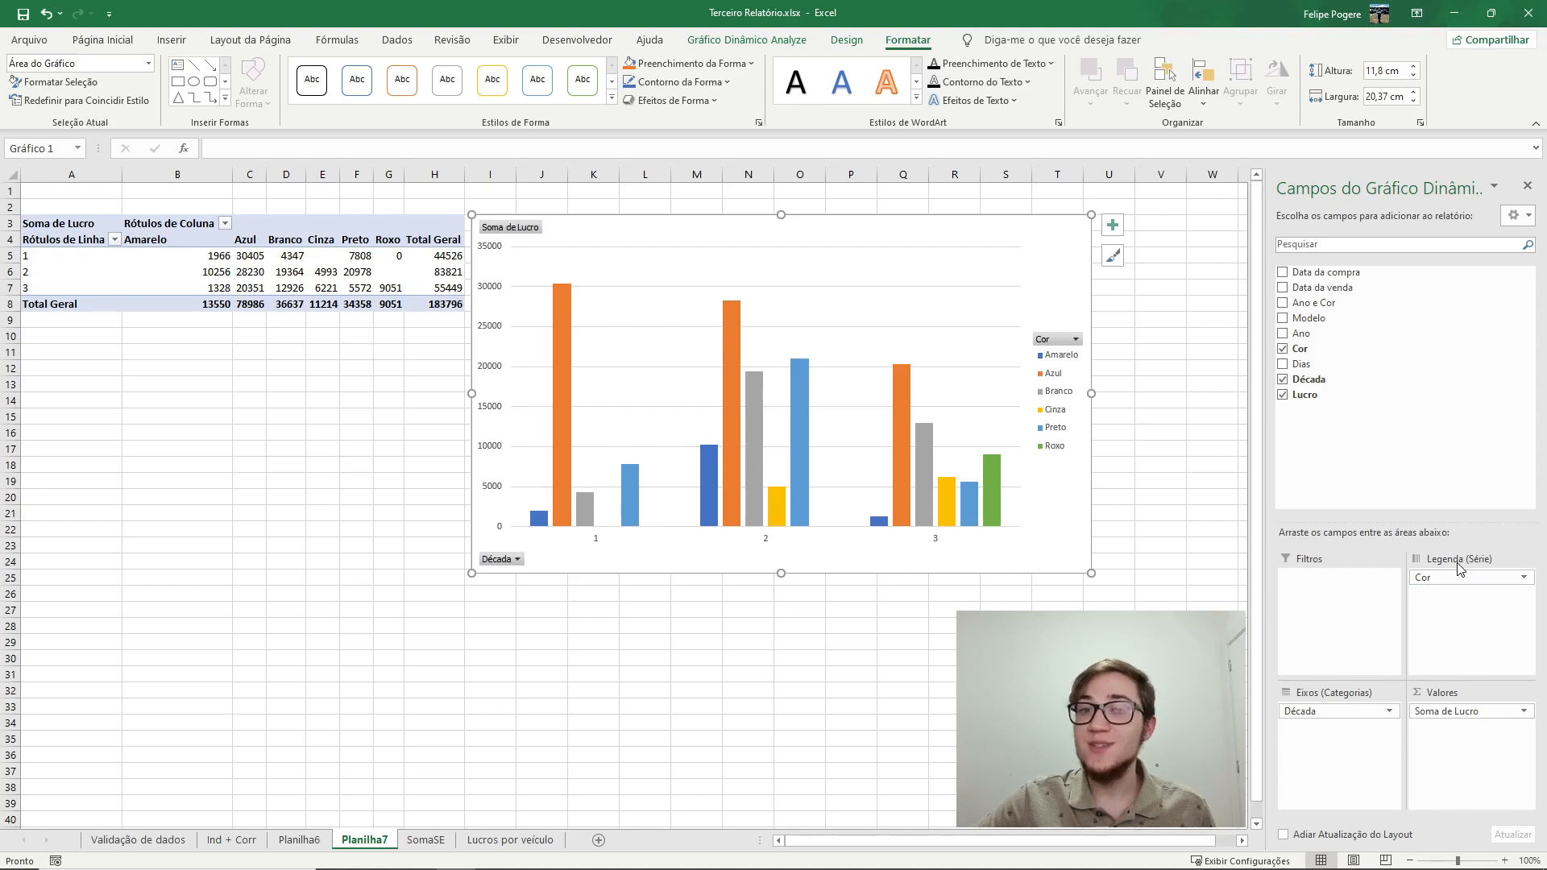
Open the chart's Cor and Década field filter lists to examine their options without changing them.
click(1074, 342)
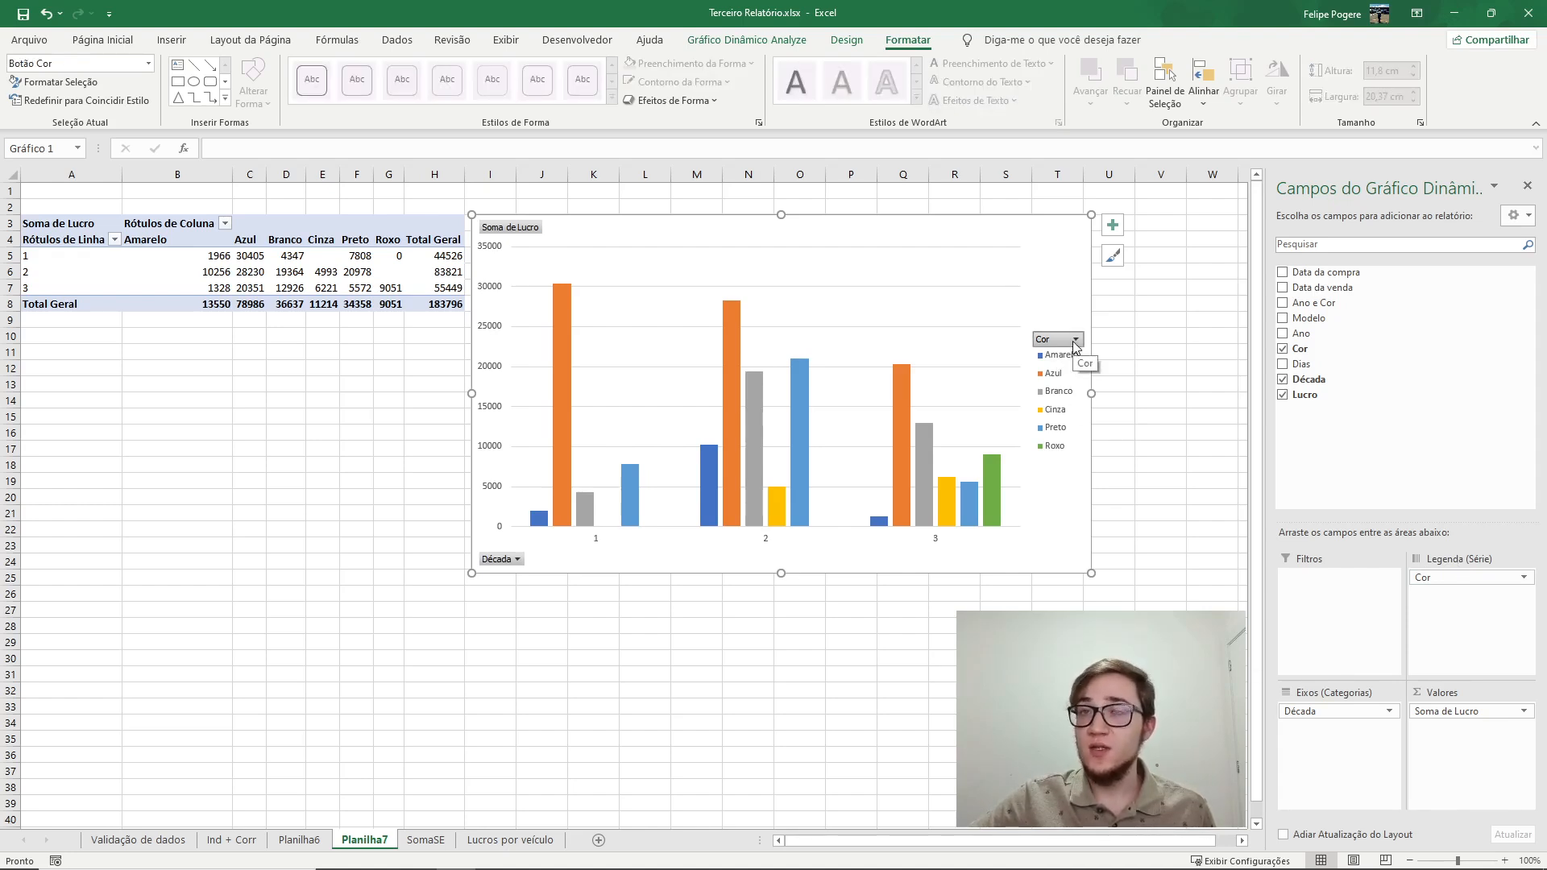
click(1073, 340)
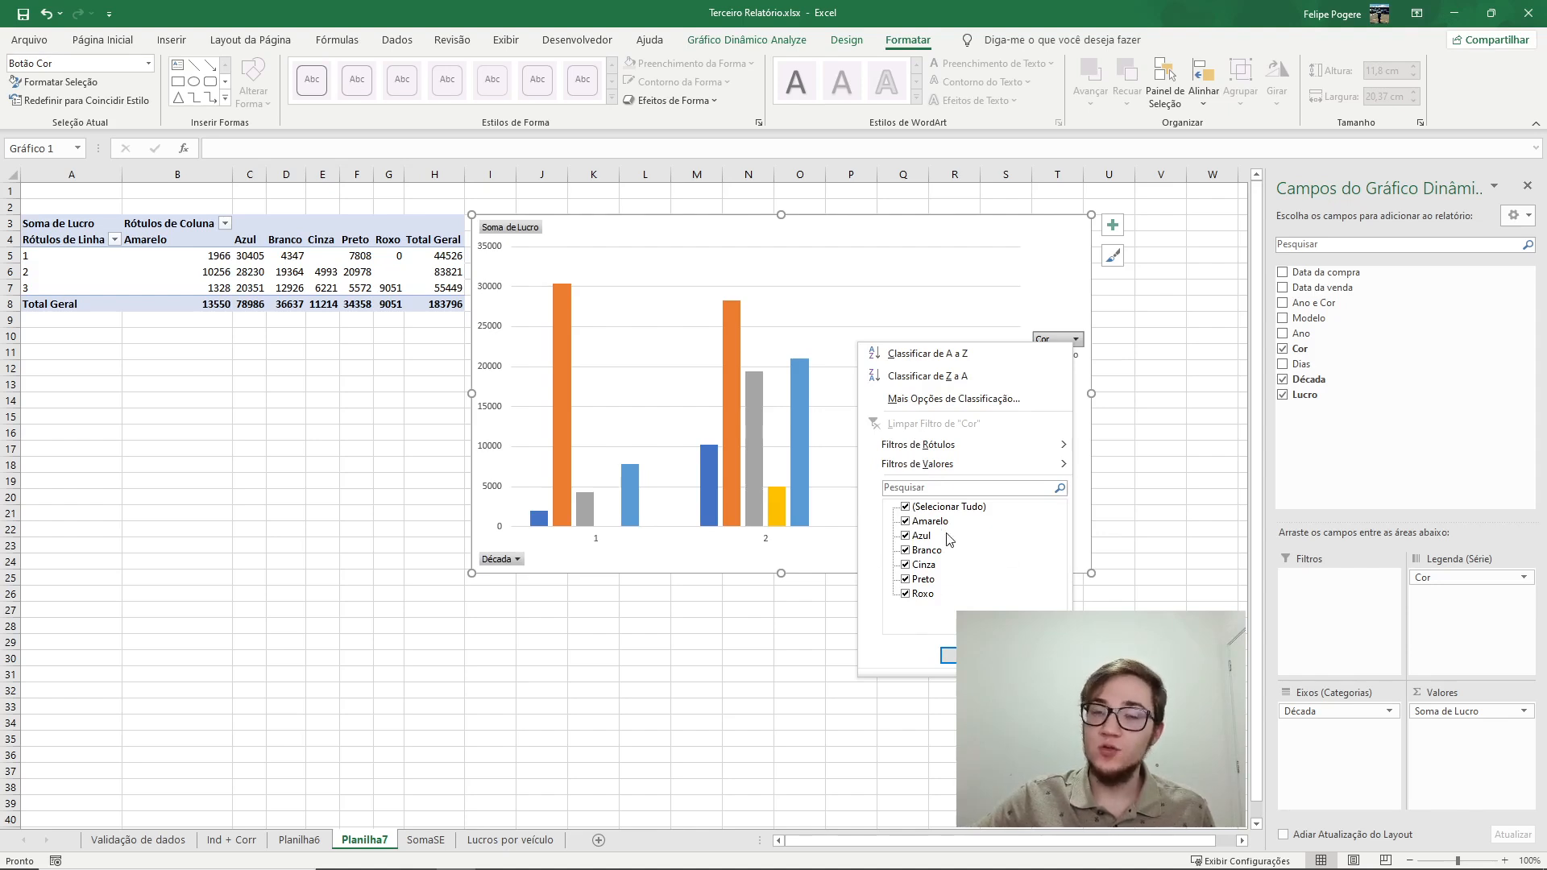
key(Escape)
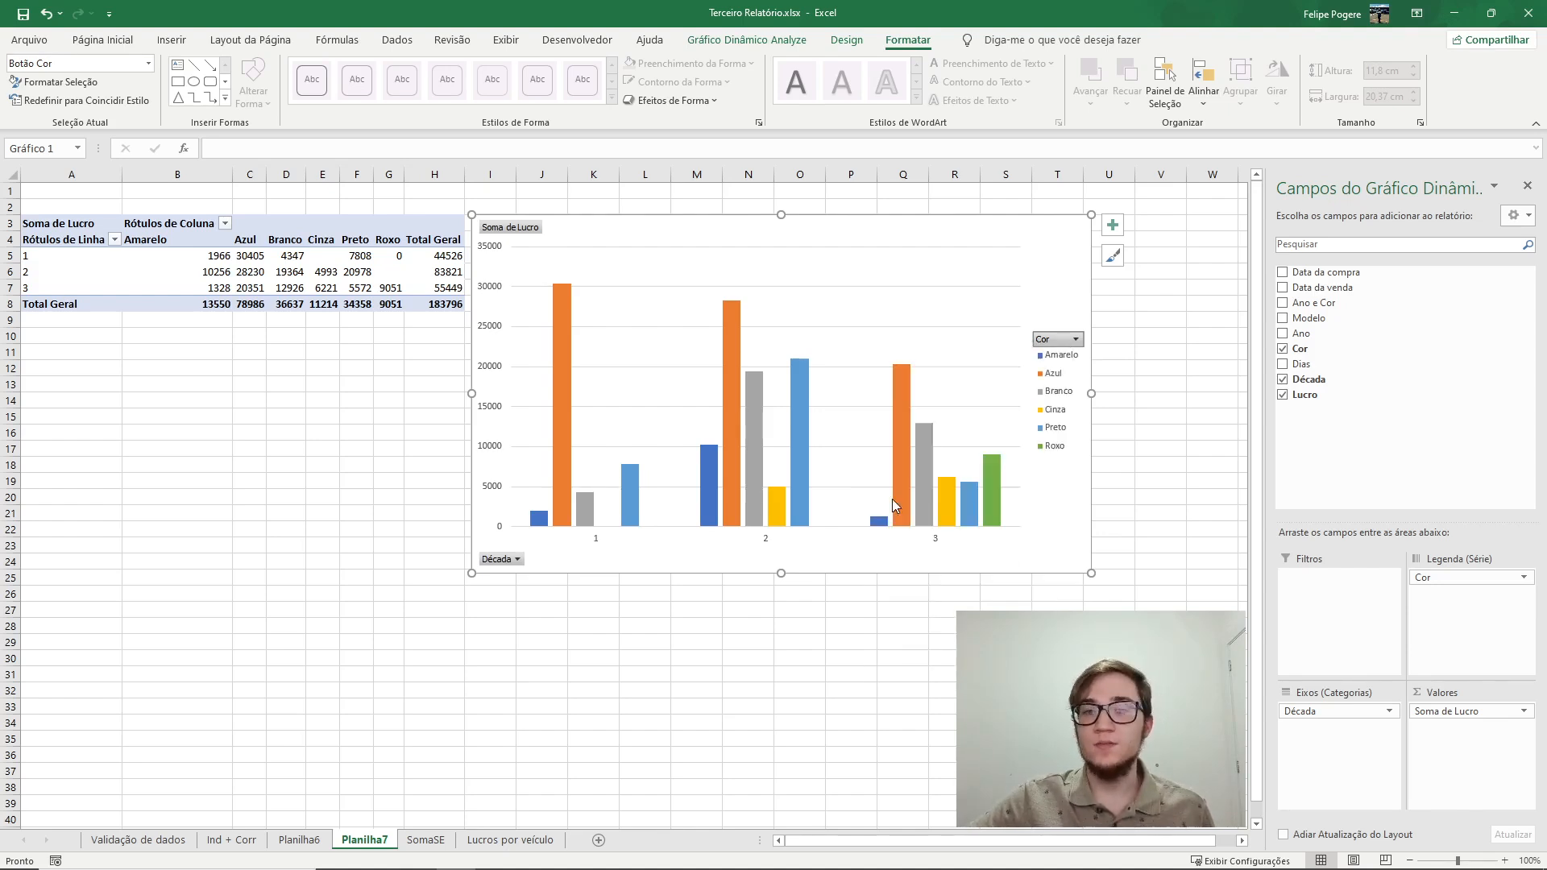
click(517, 560)
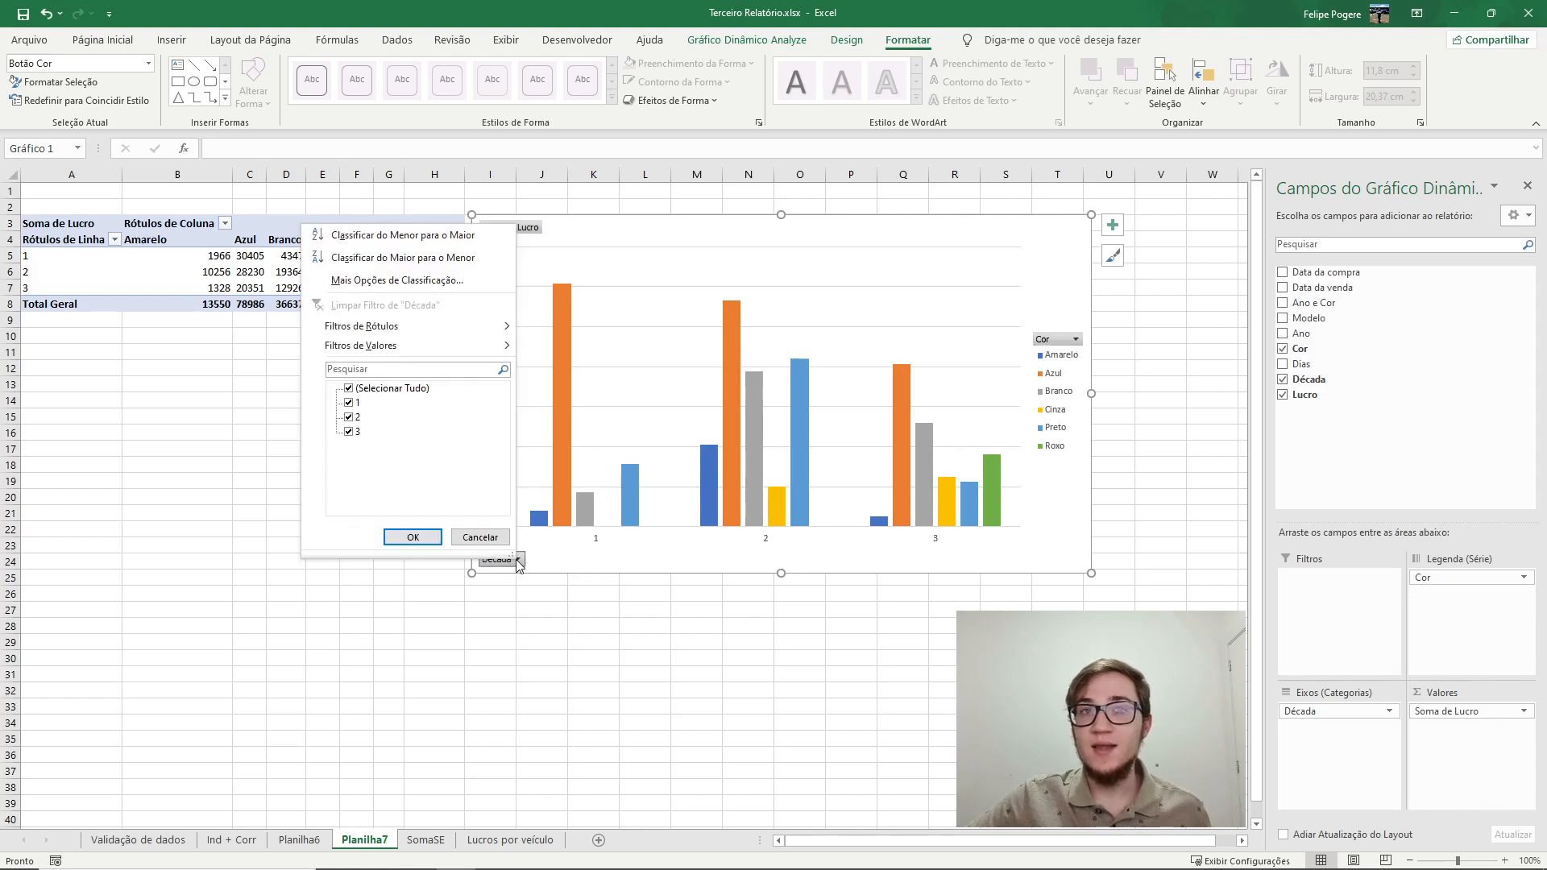
click(413, 538)
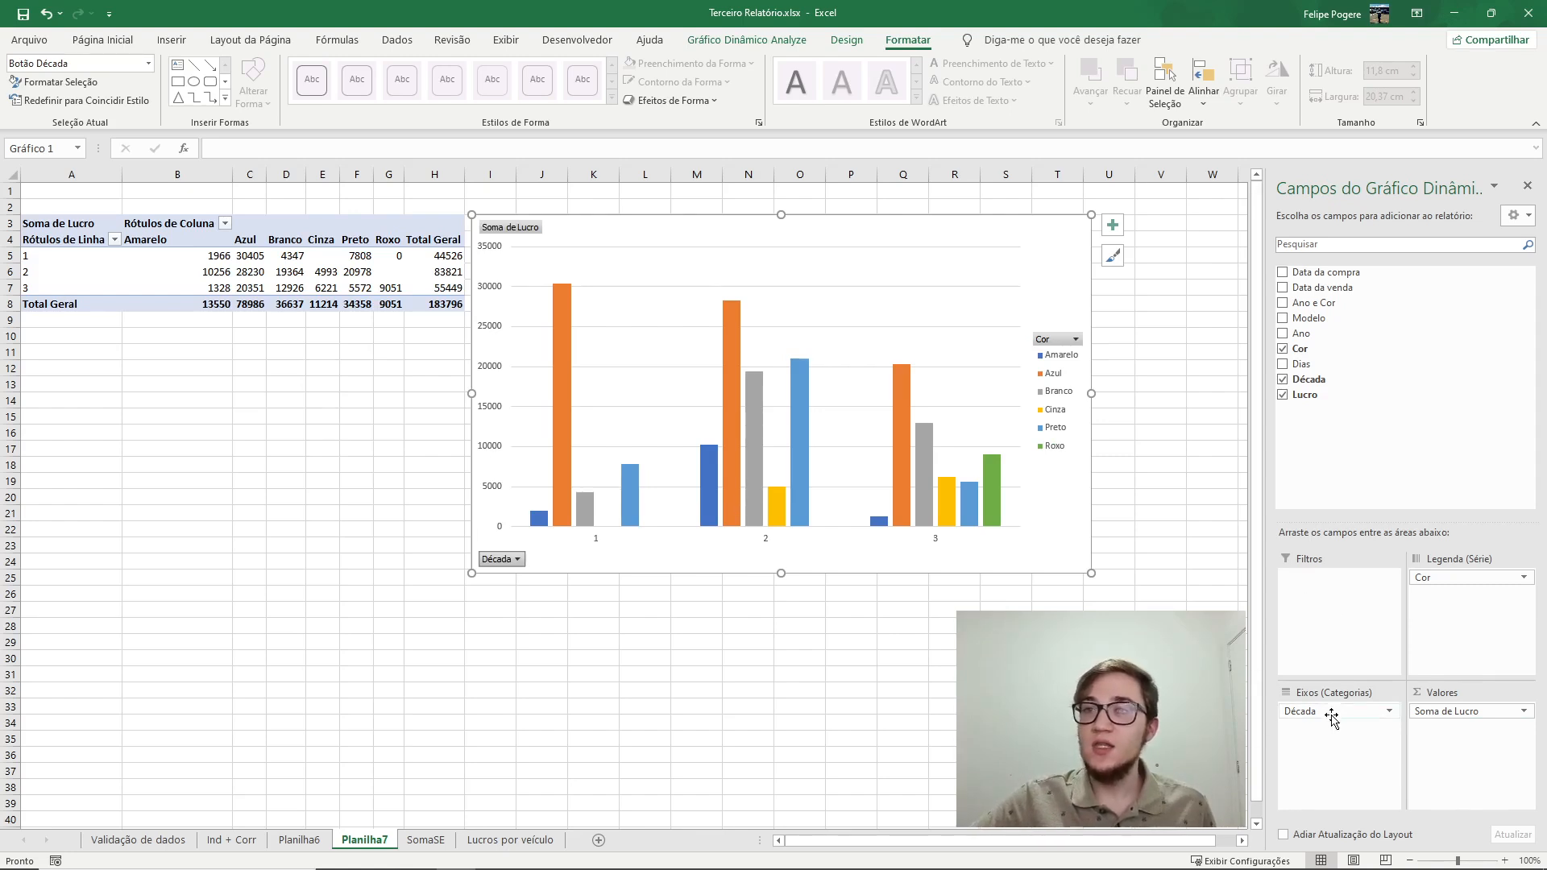
Swap the chart fields so Cor becomes the axis categories and Década the legend series.
click(704, 383)
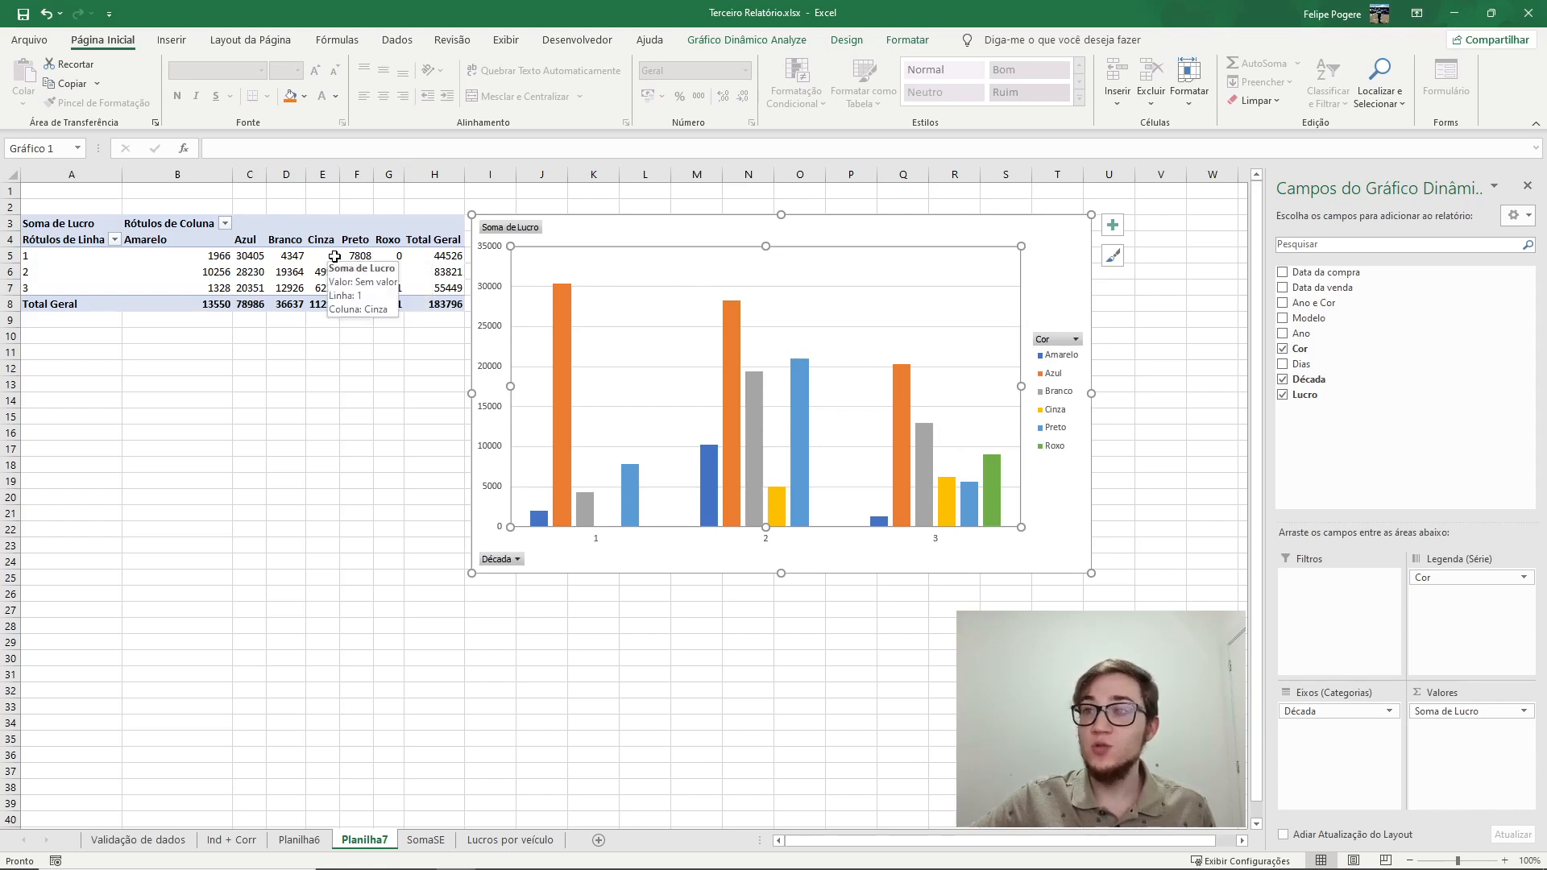
click(332, 256)
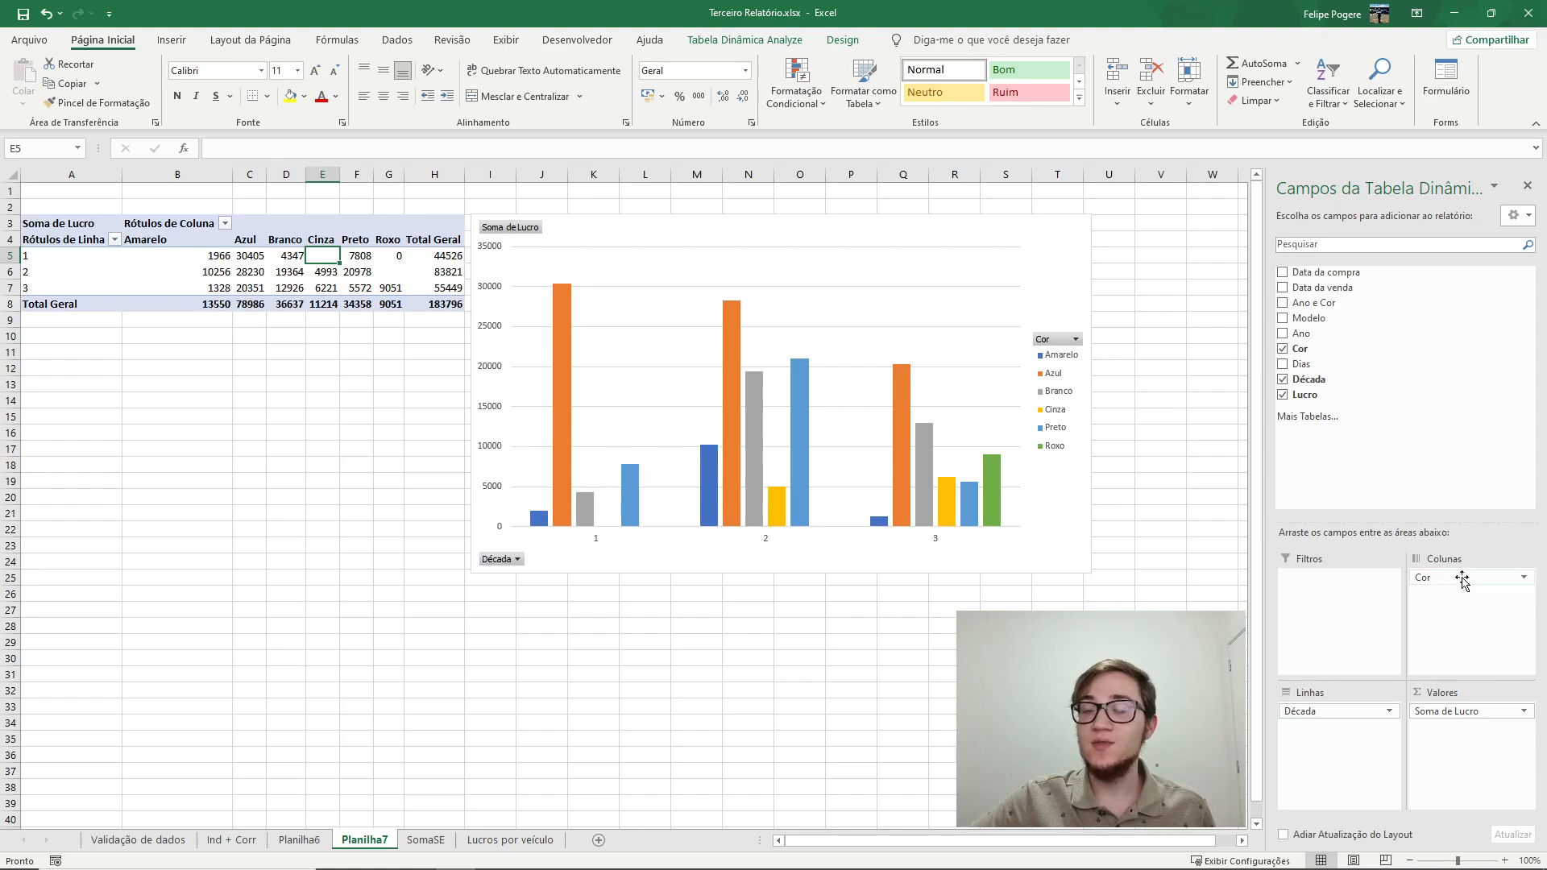
click(666, 261)
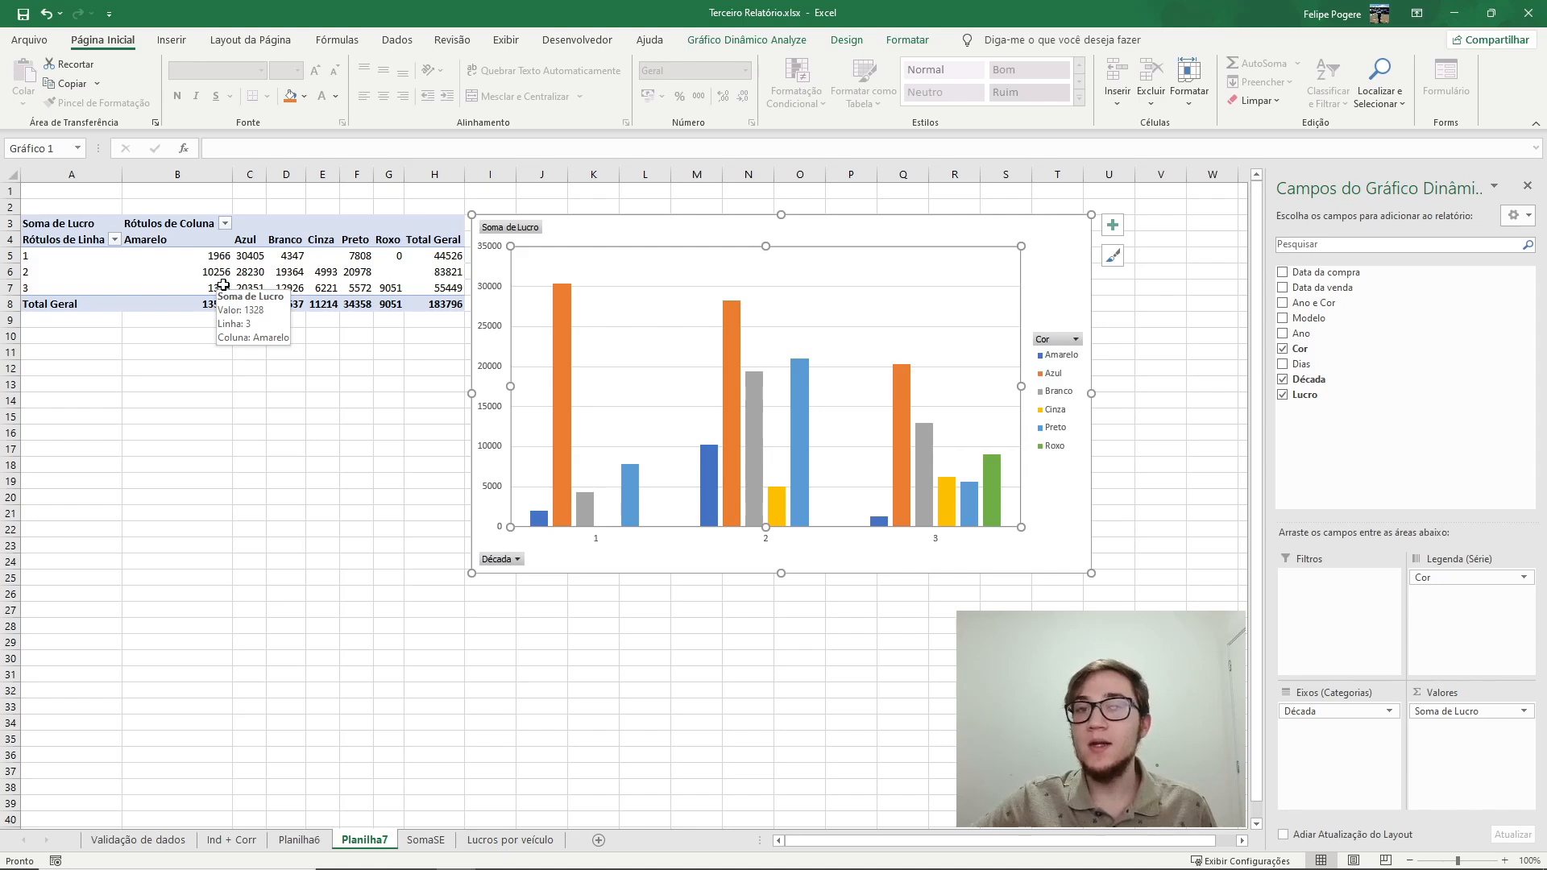
mouse_move(757, 386)
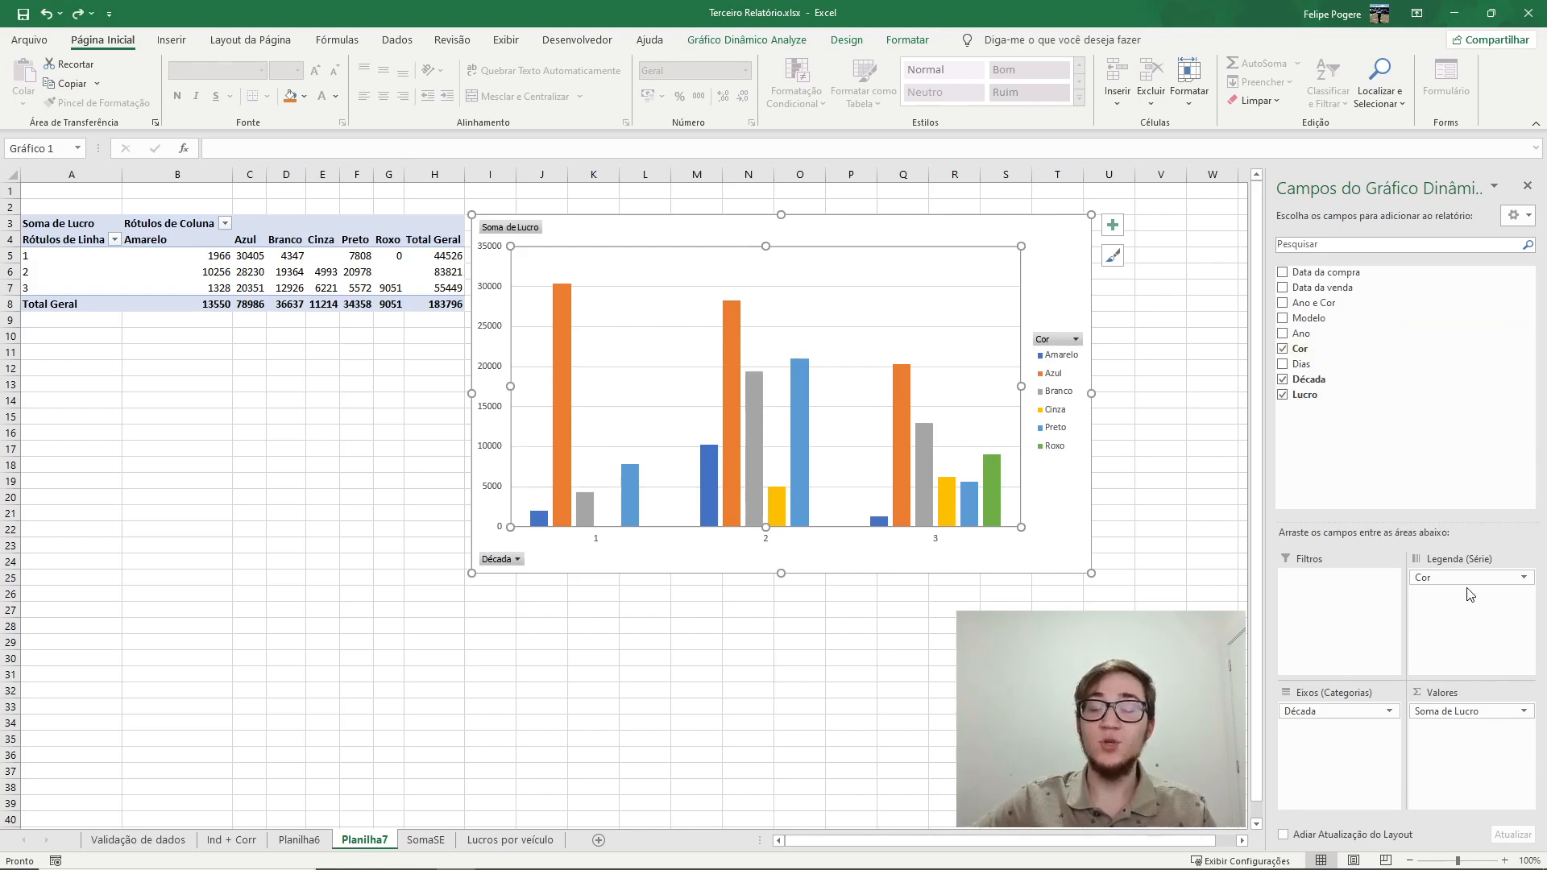
mouse_move(1466, 577)
mouse_down()
mouse_move(1331, 729)
mouse_move(1454, 604)
mouse_move(1442, 578)
mouse_up()
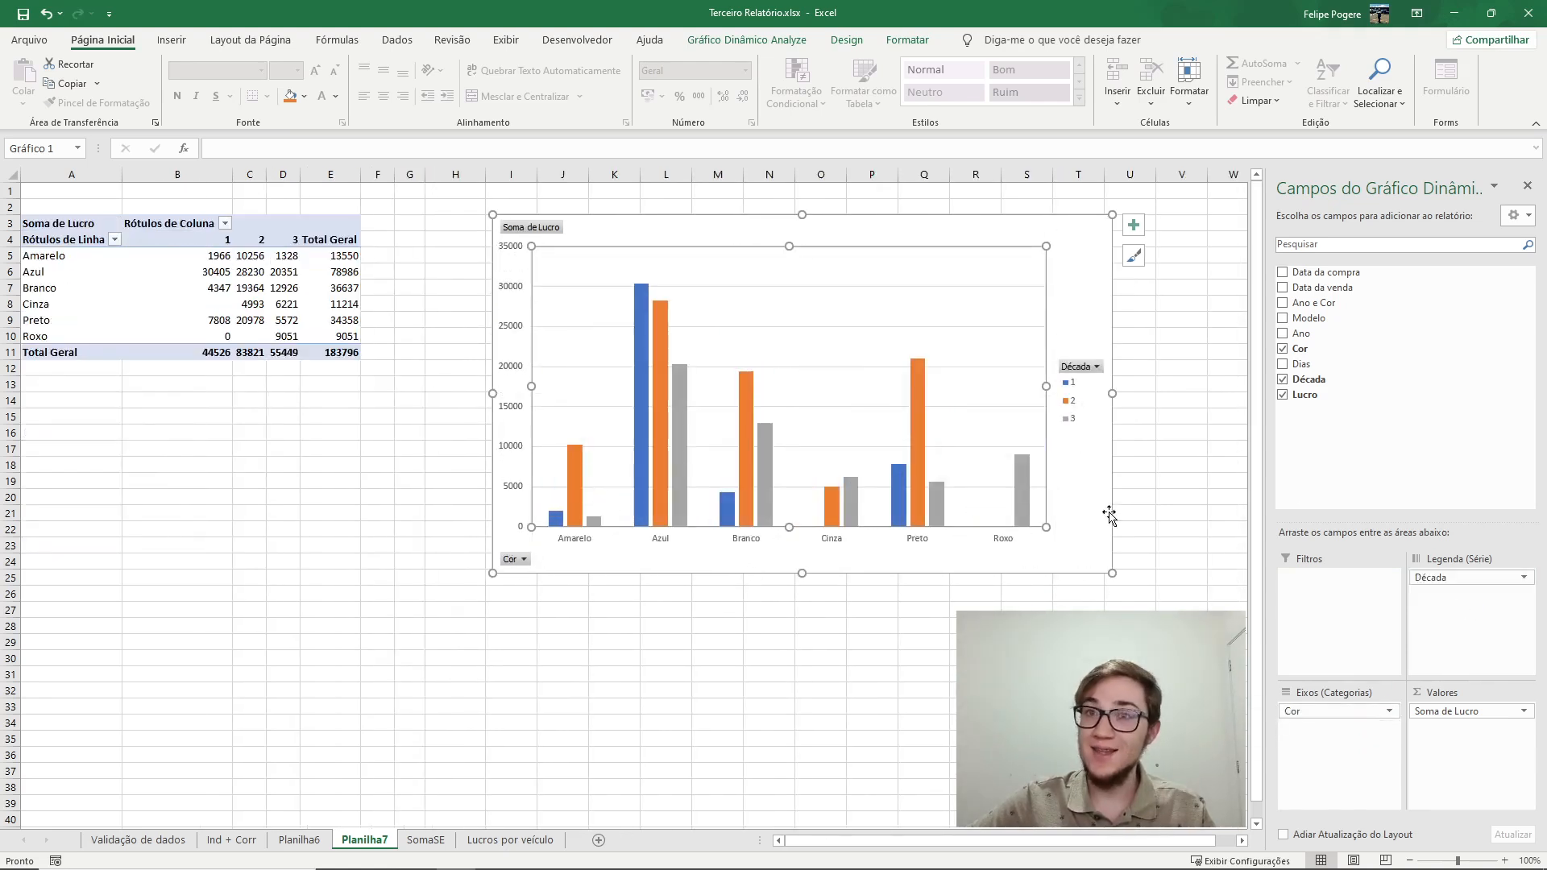
Add the Modelo field as a chart filter and enable selecting multiple items in it.
drag(1309, 317, 1348, 688)
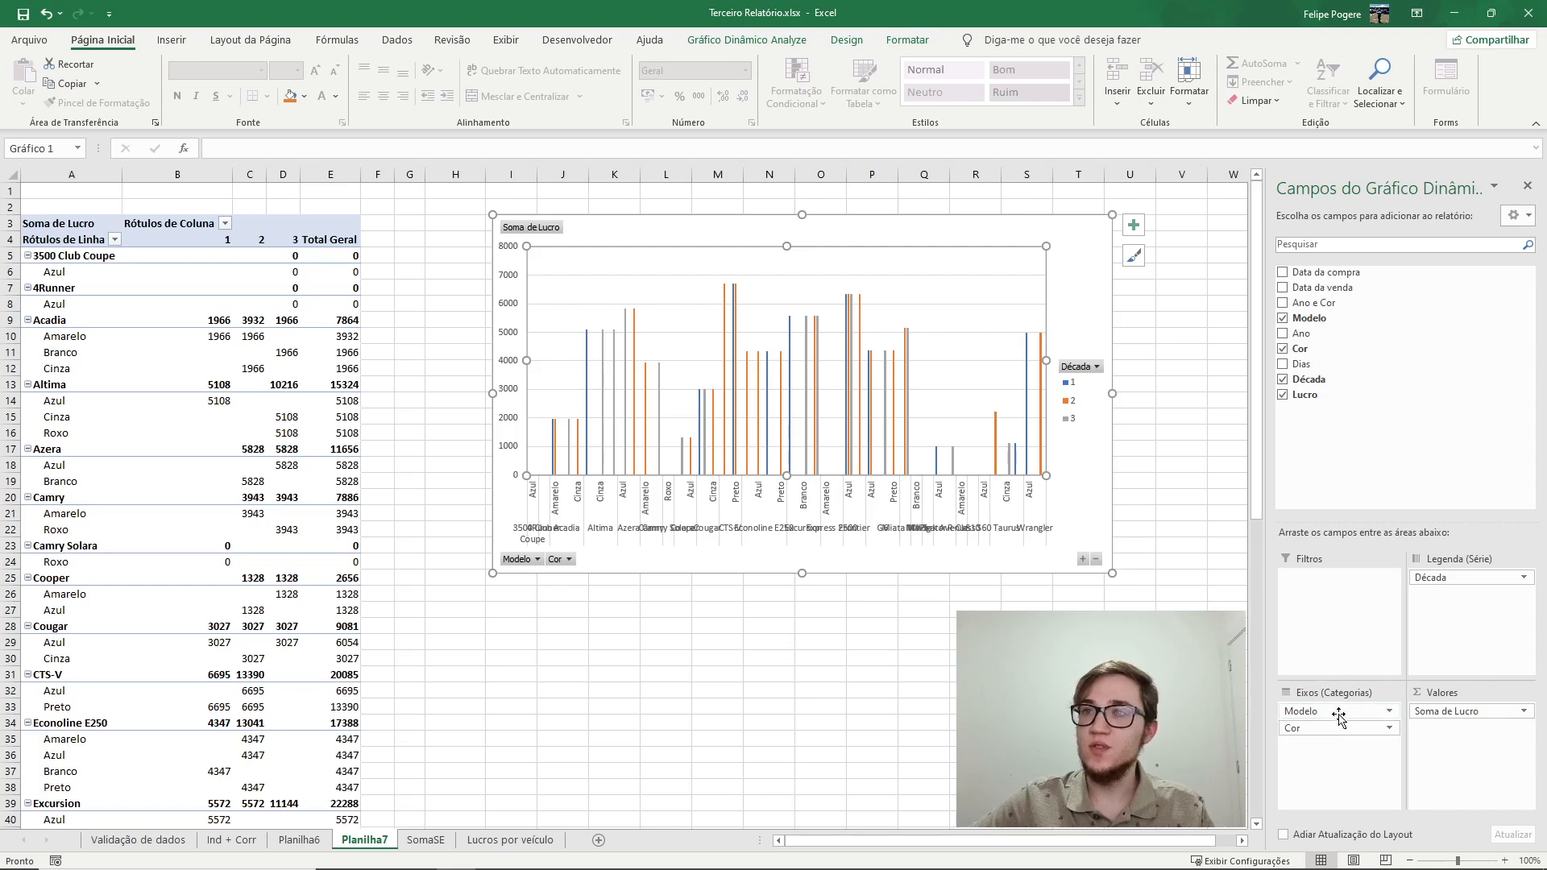
drag(1339, 712, 1334, 592)
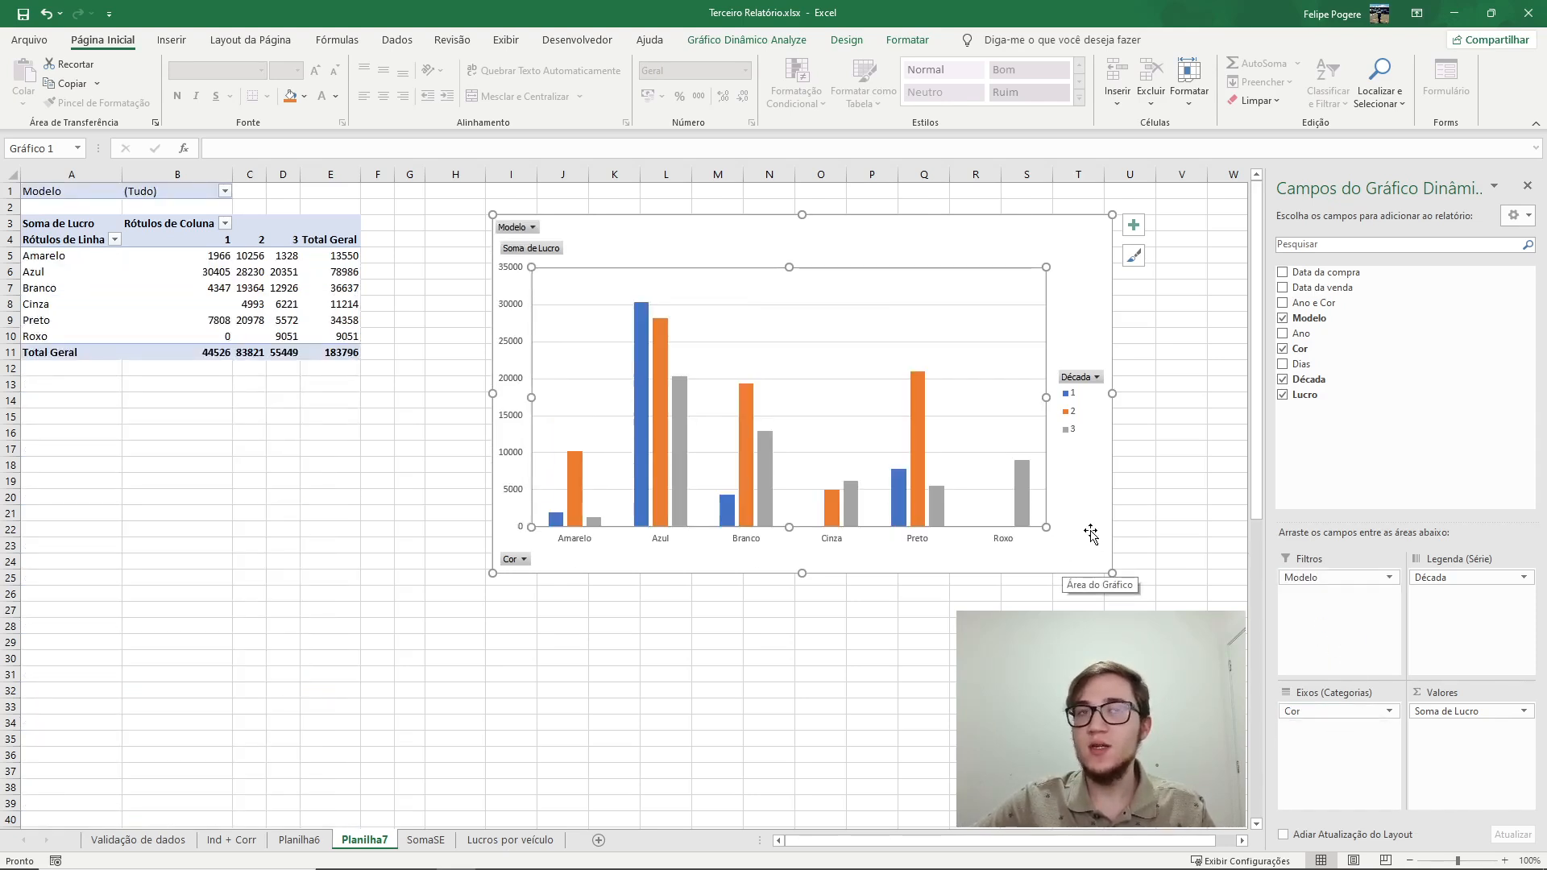
click(531, 227)
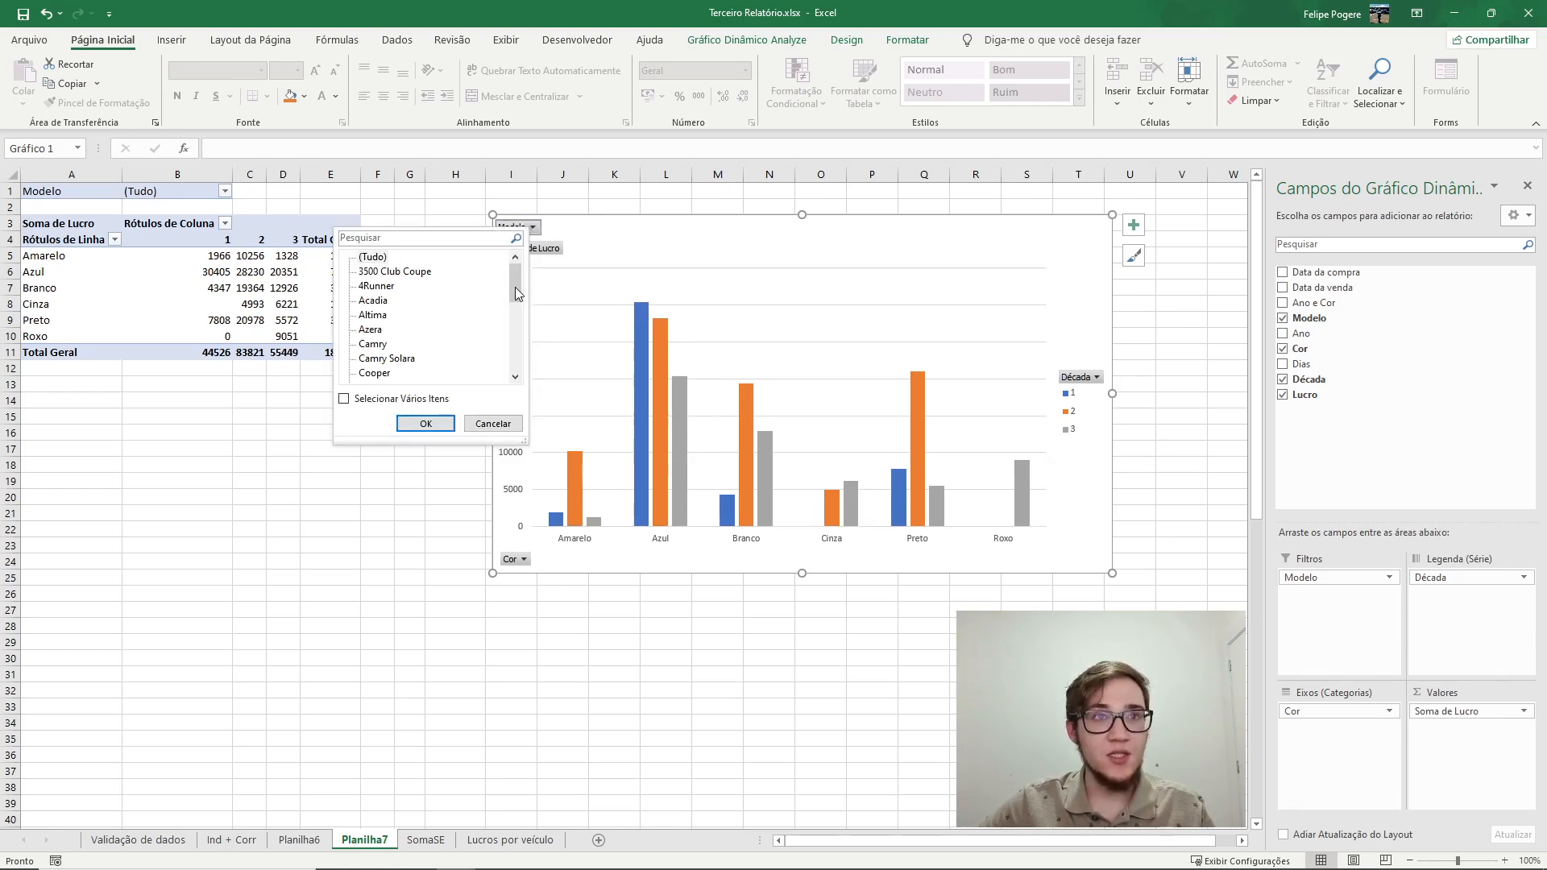
click(343, 400)
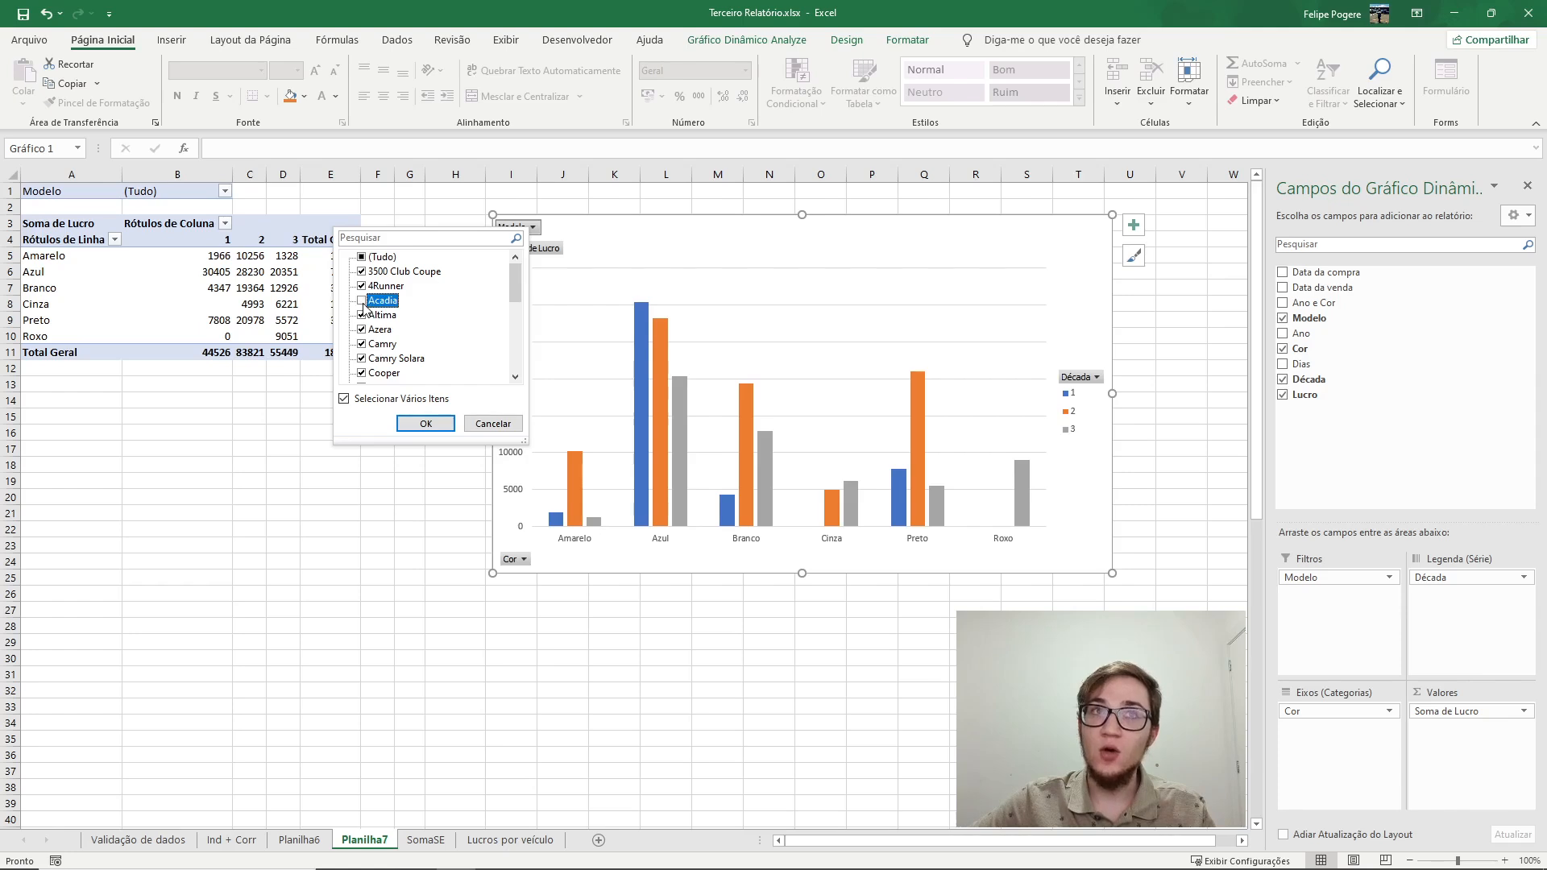
click(426, 425)
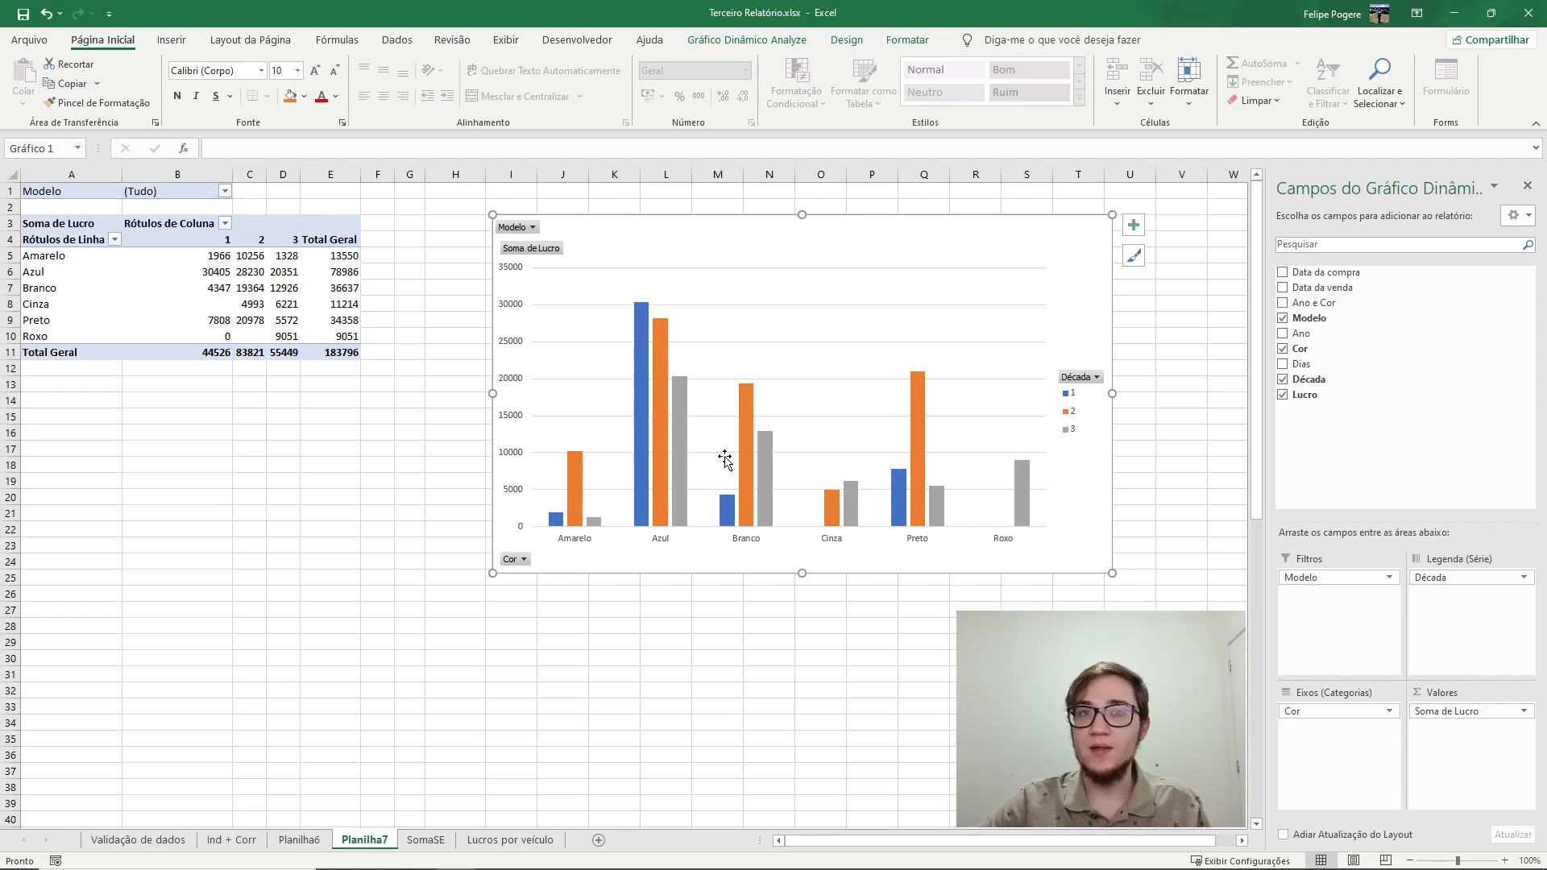
Filter the chart's Década series to show only decade 1.
click(1093, 378)
click(1093, 378)
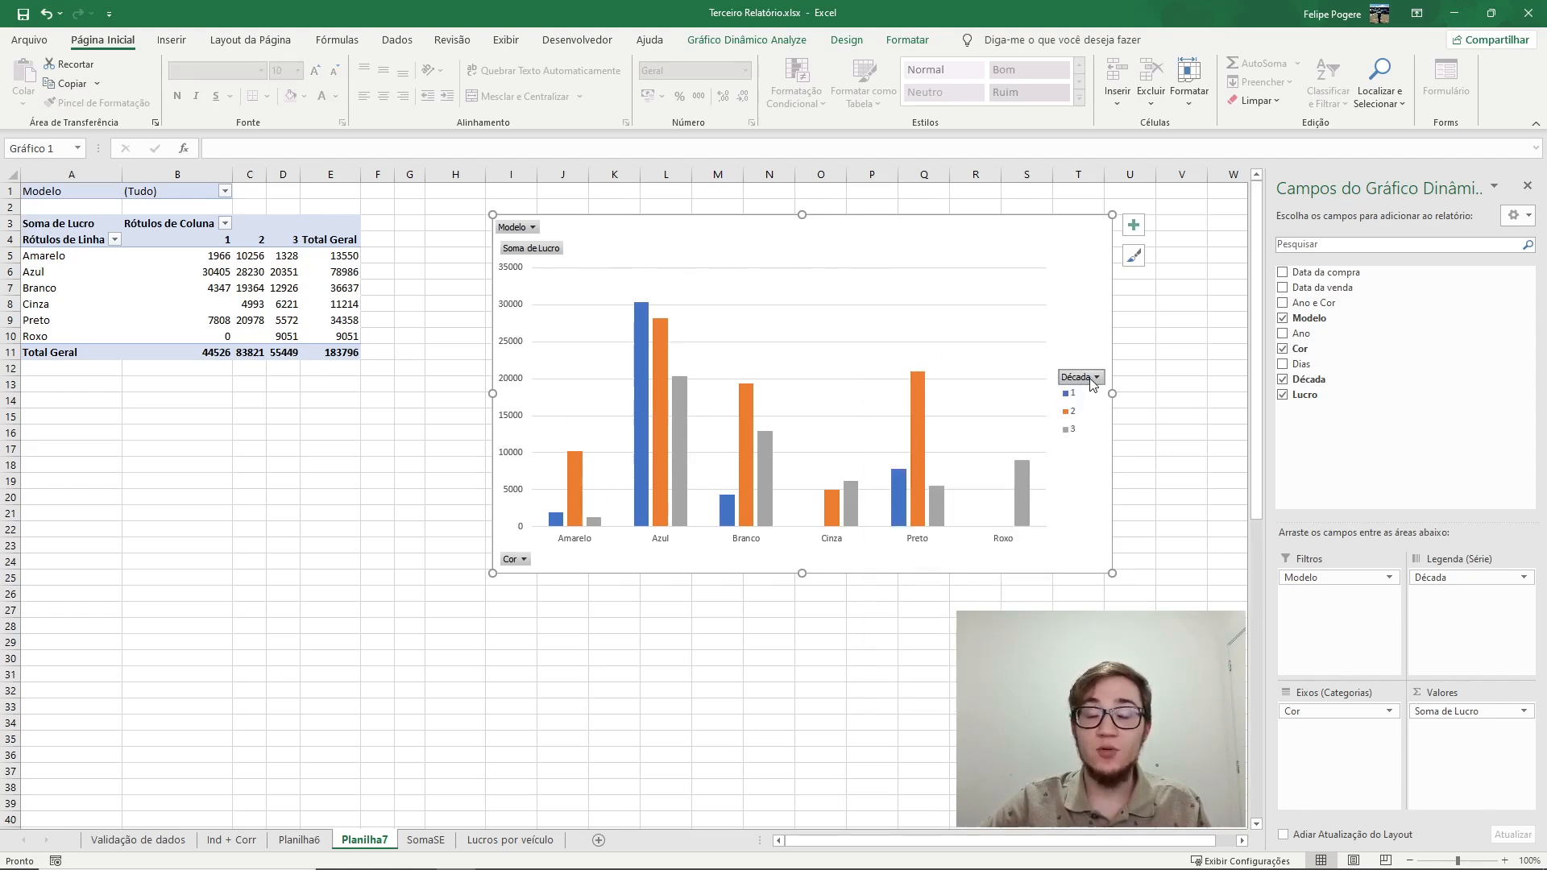
click(1093, 378)
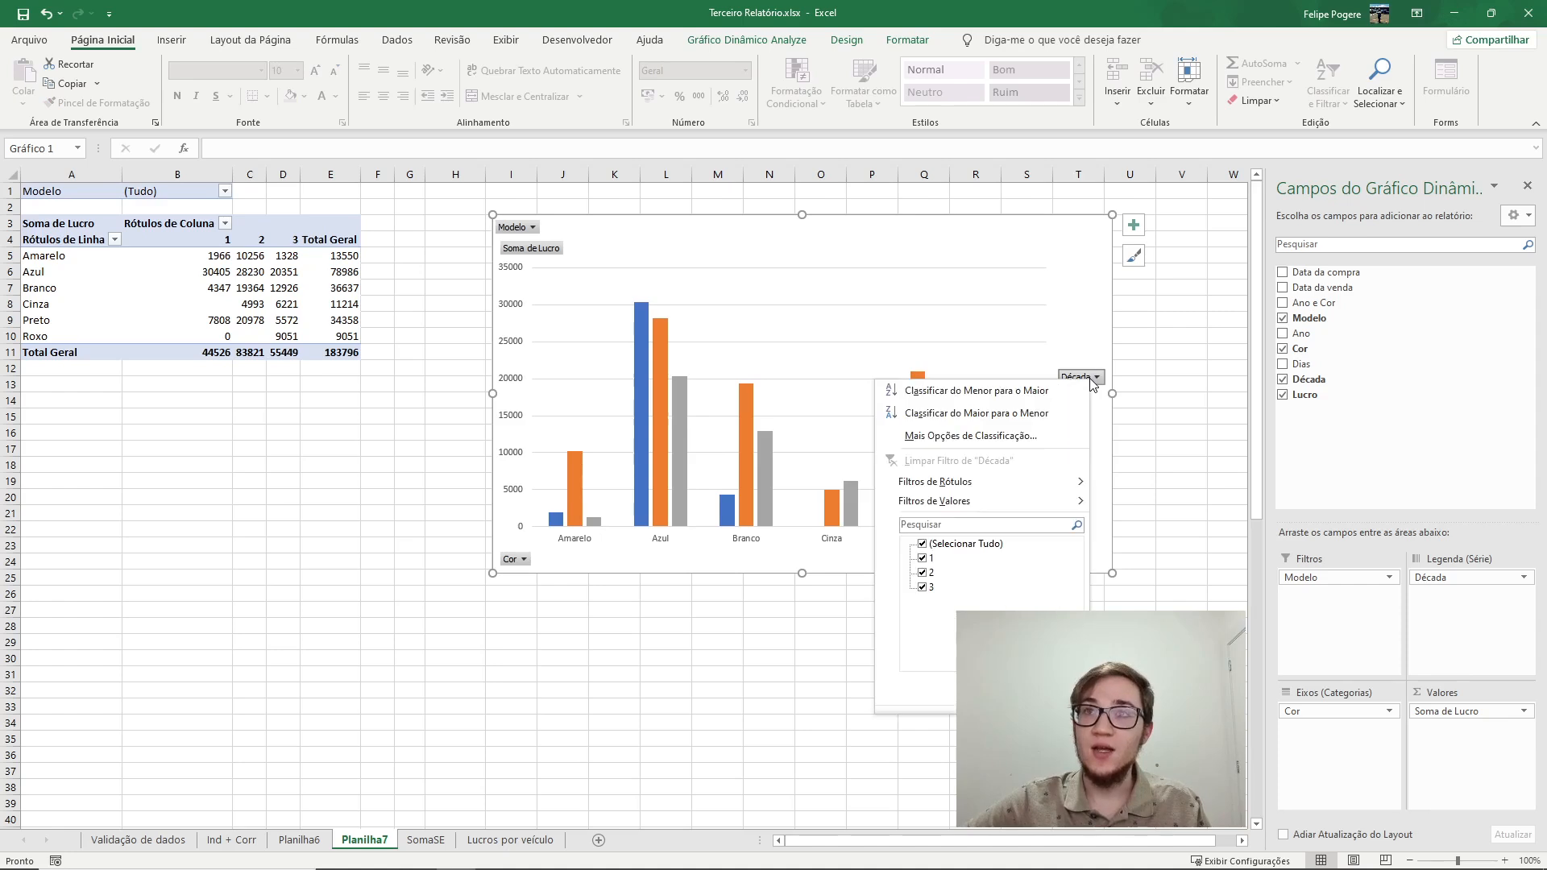
click(928, 561)
click(990, 691)
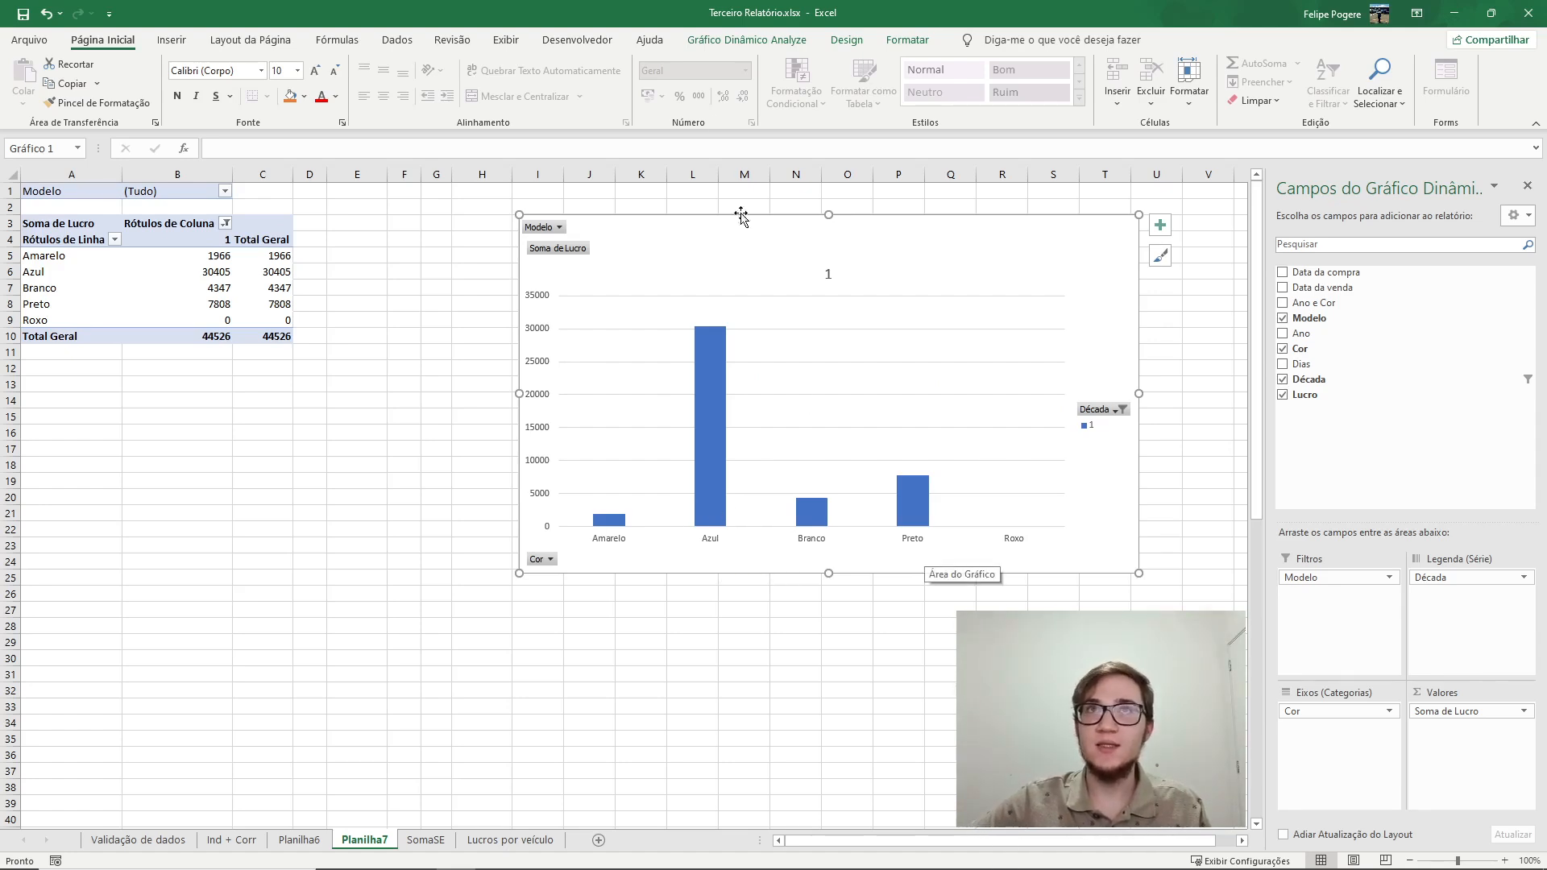
Insert a timeline for the Data da venda field.
click(736, 47)
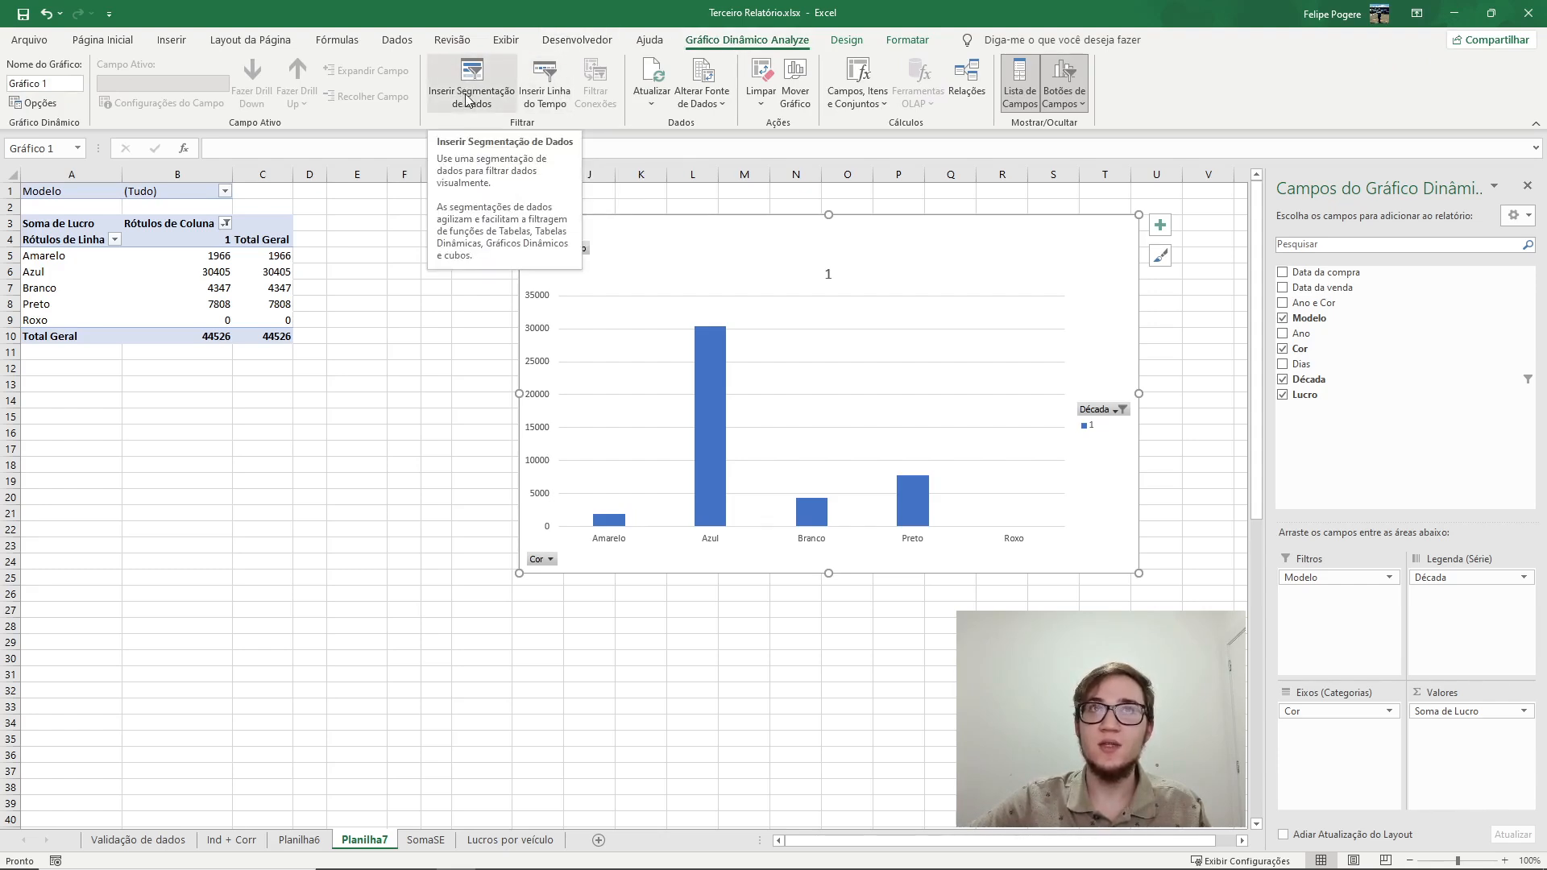
click(550, 105)
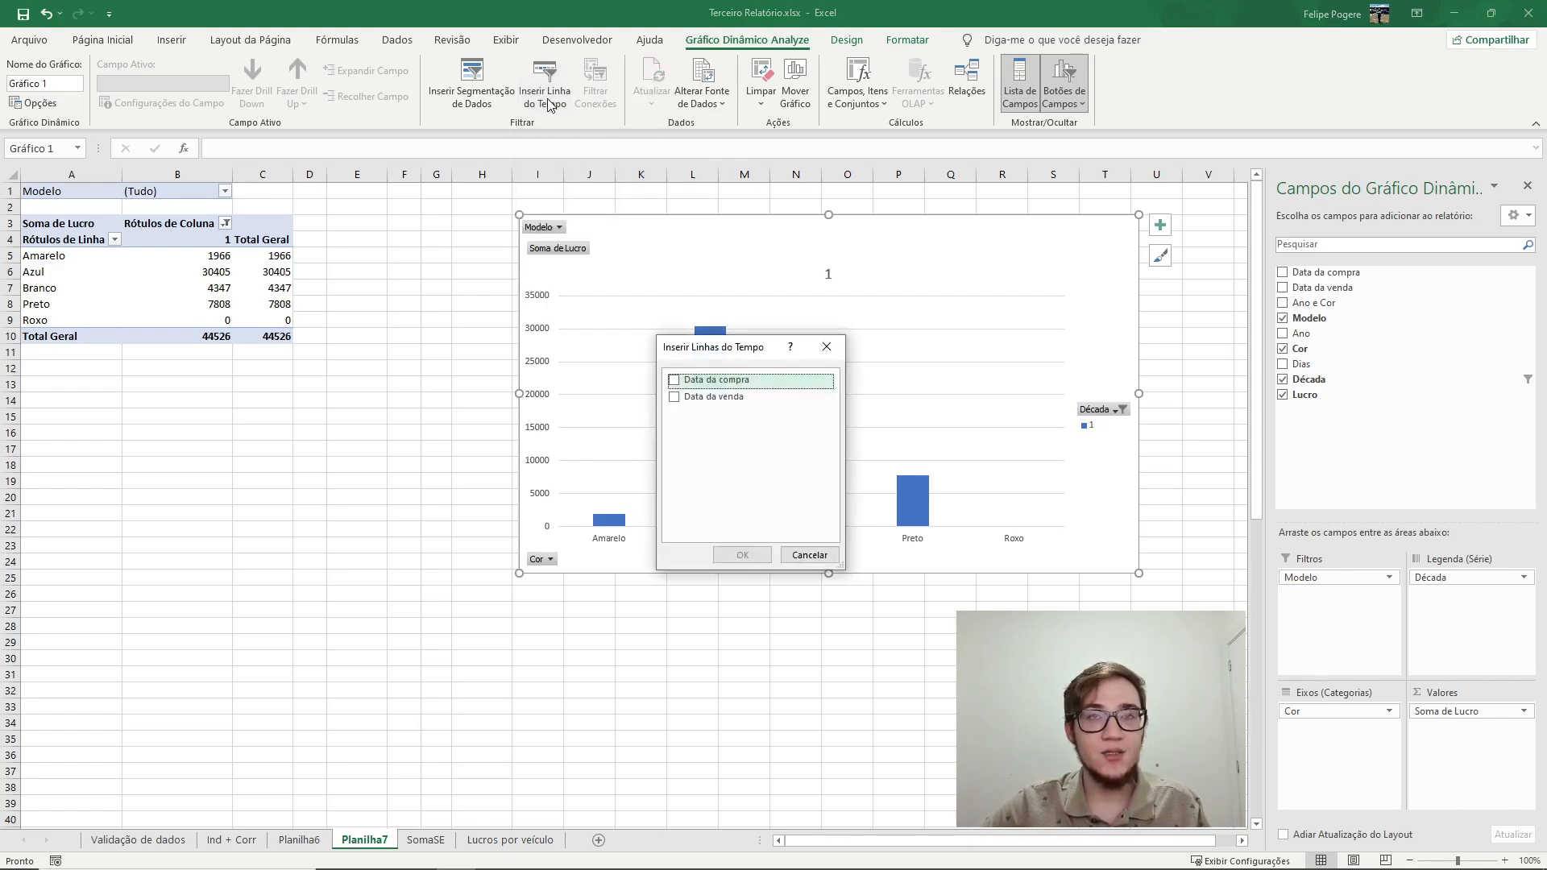
click(674, 399)
click(741, 554)
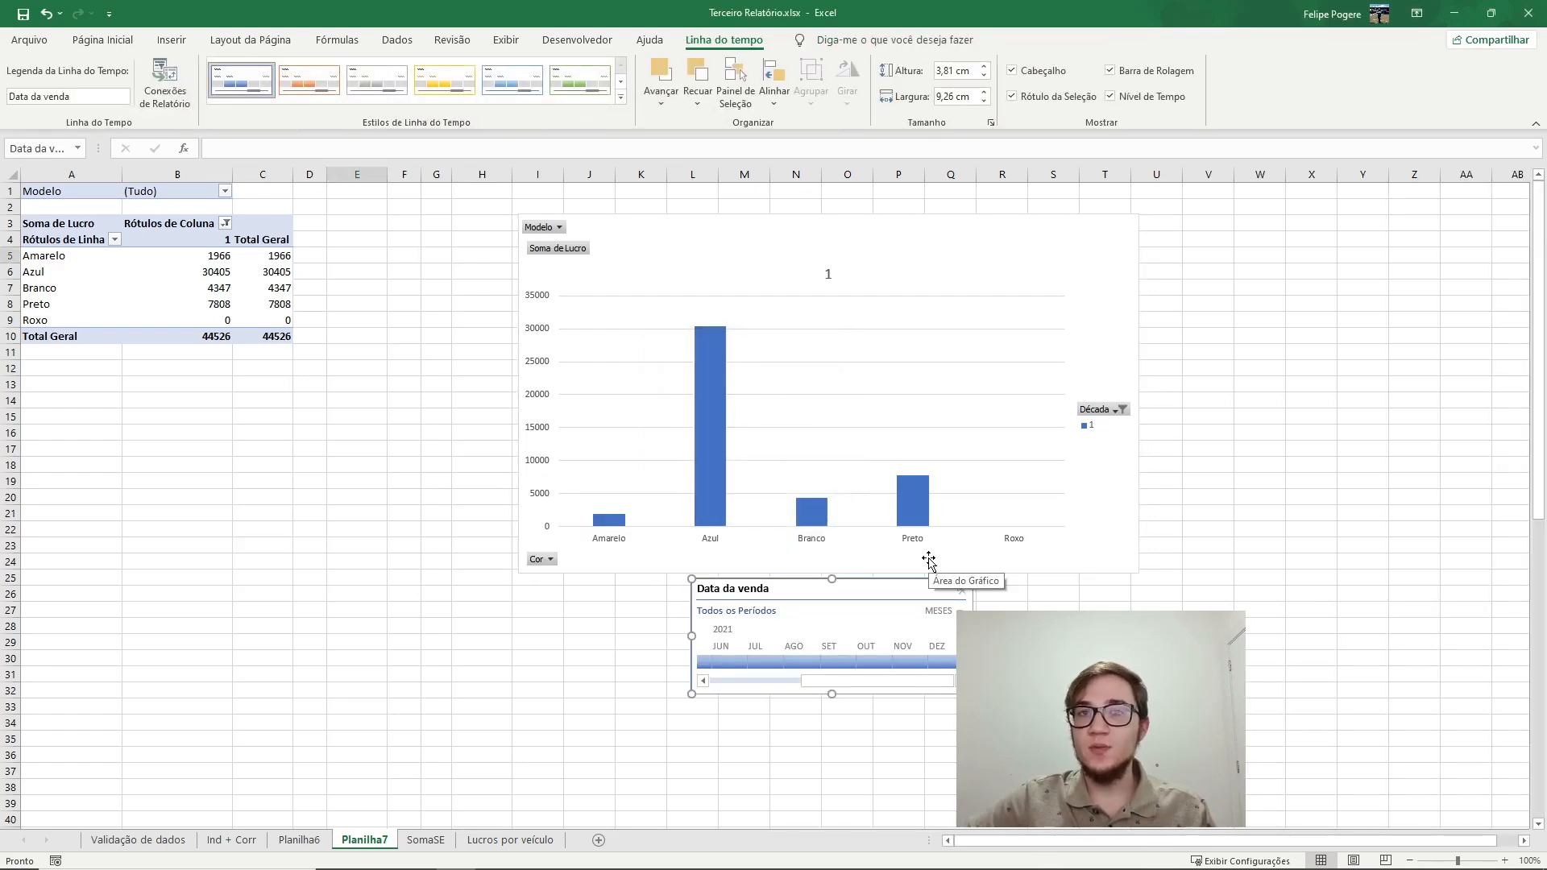
Filter the timeline to June through December 2021, then clear the timeline filter.
click(723, 664)
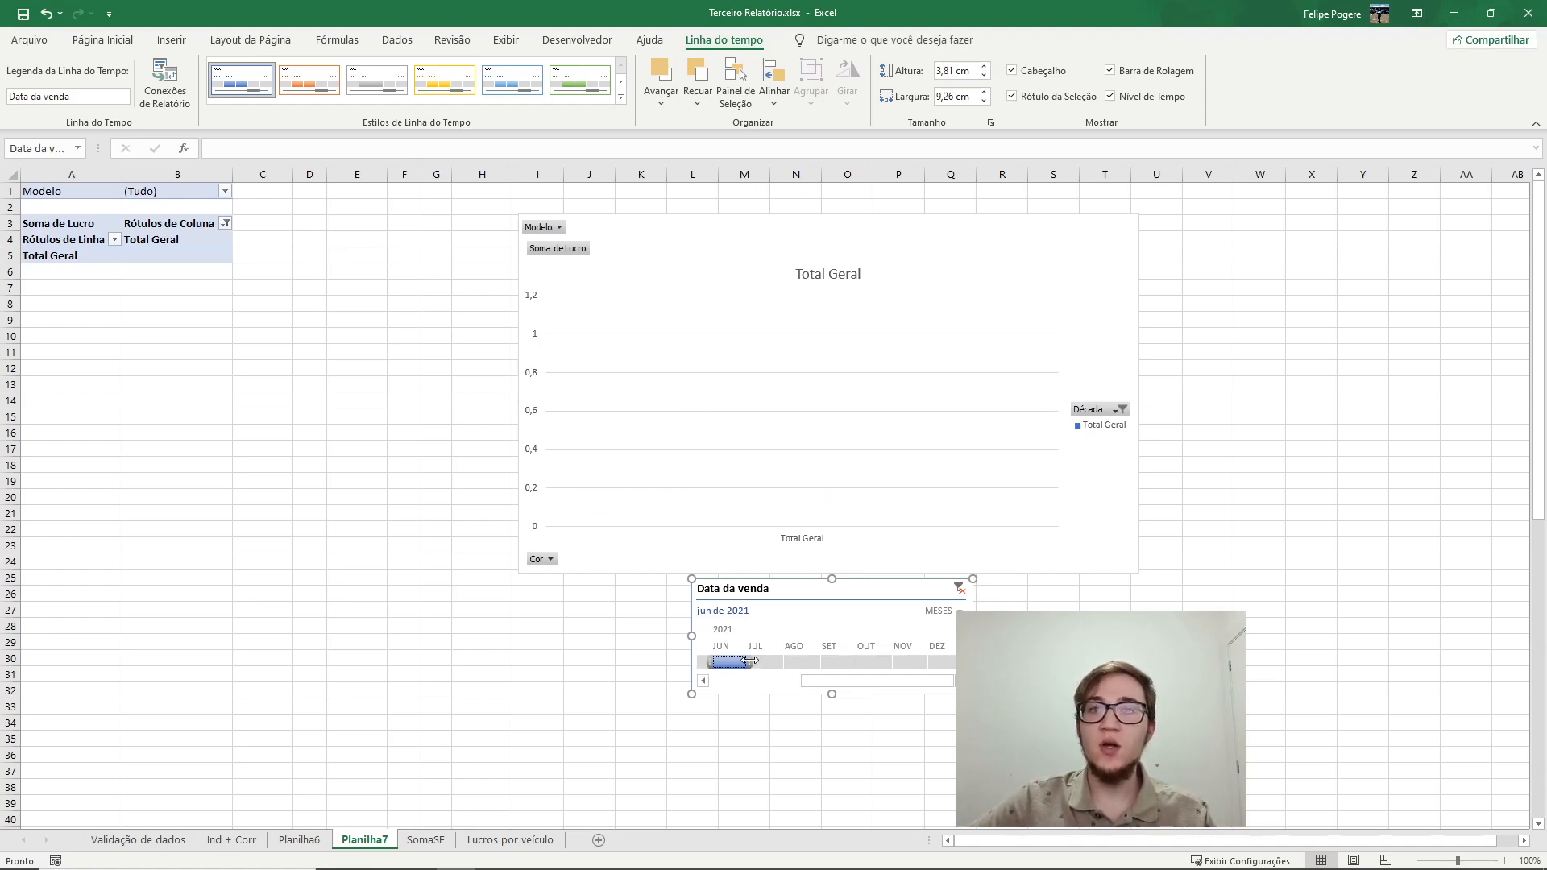
drag(748, 661, 946, 662)
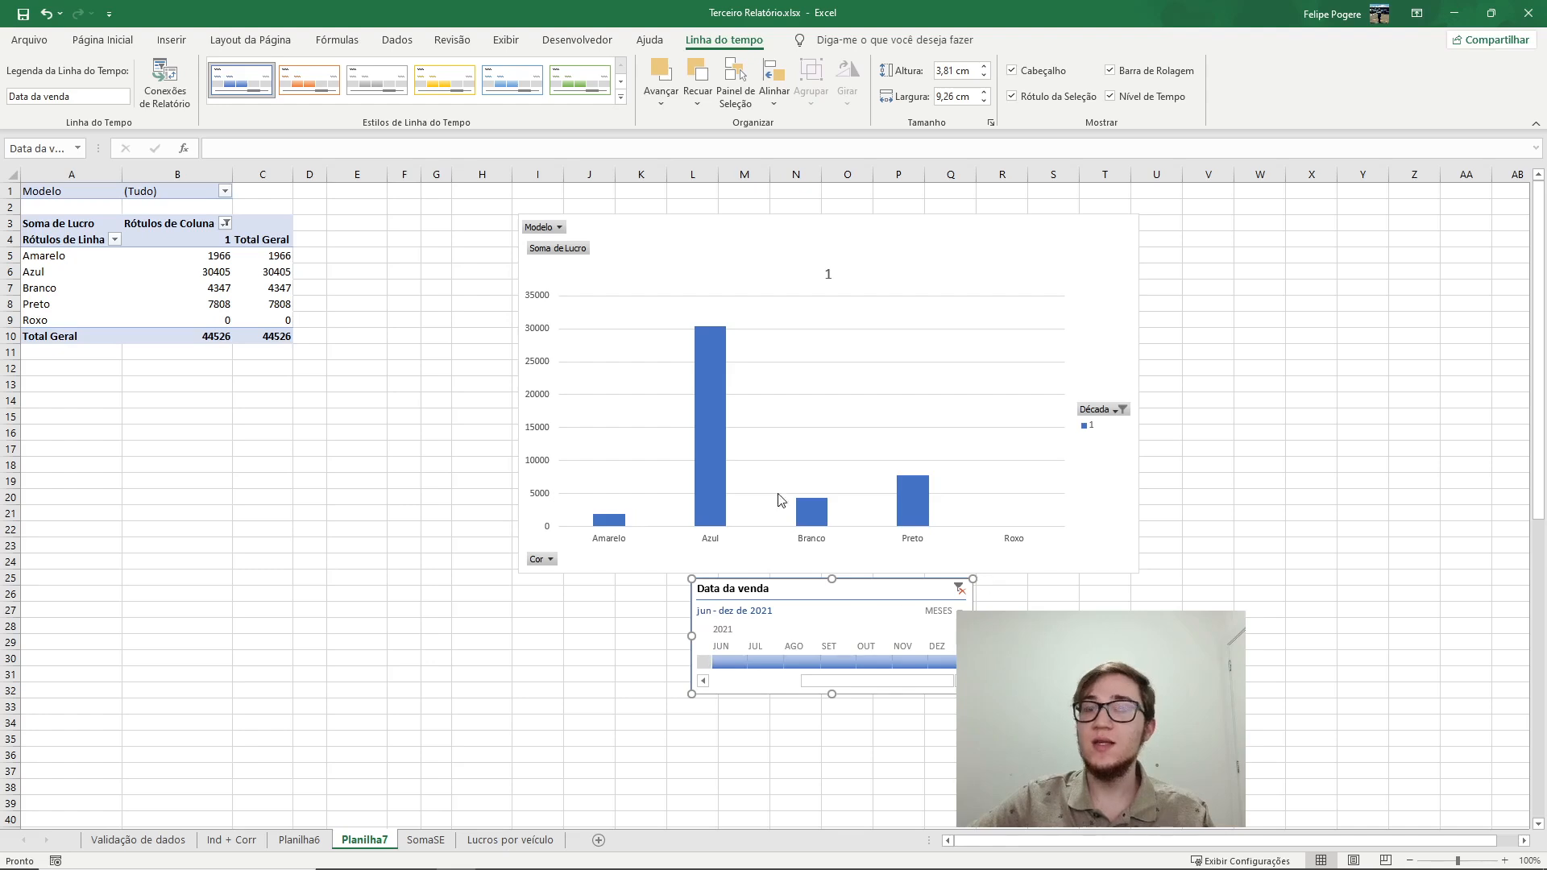
click(959, 589)
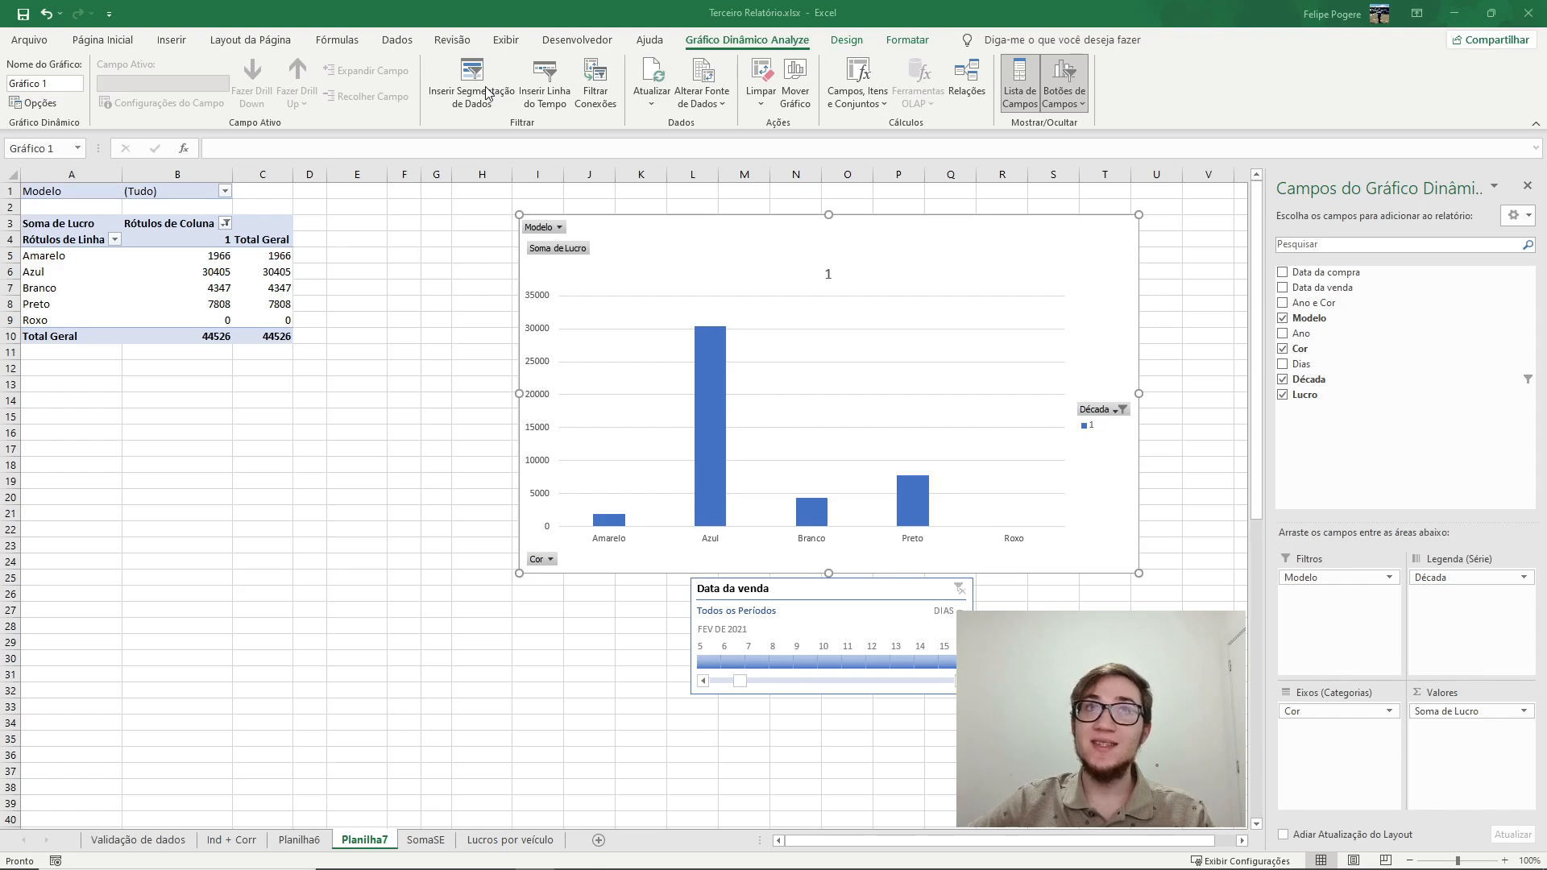
Insert a slicer for the Ano field and place it between the pivot table and the chart.
click(476, 94)
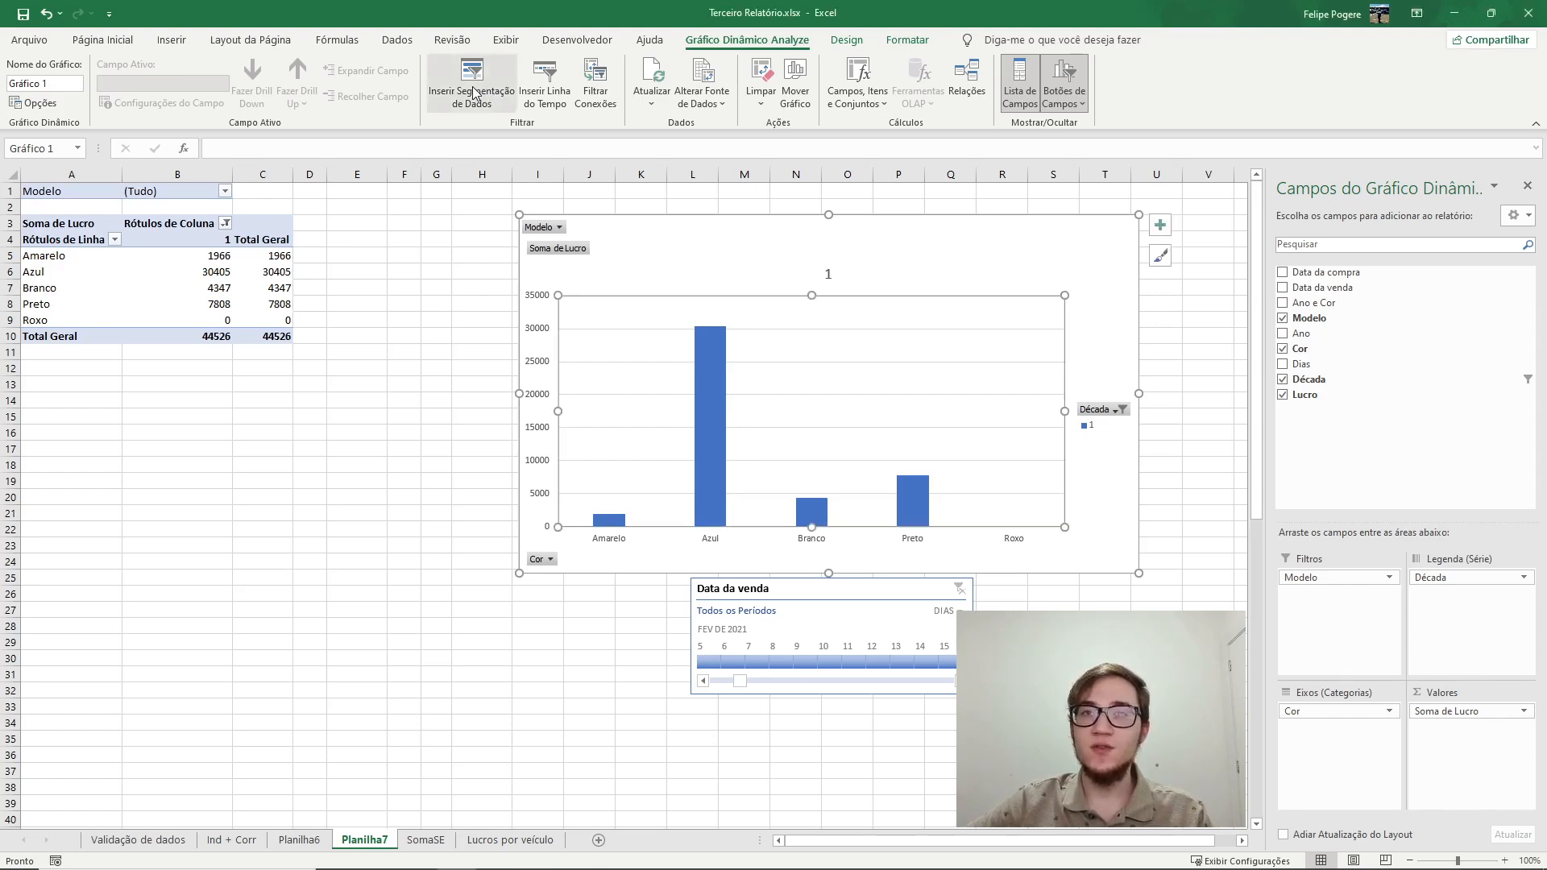
click(475, 93)
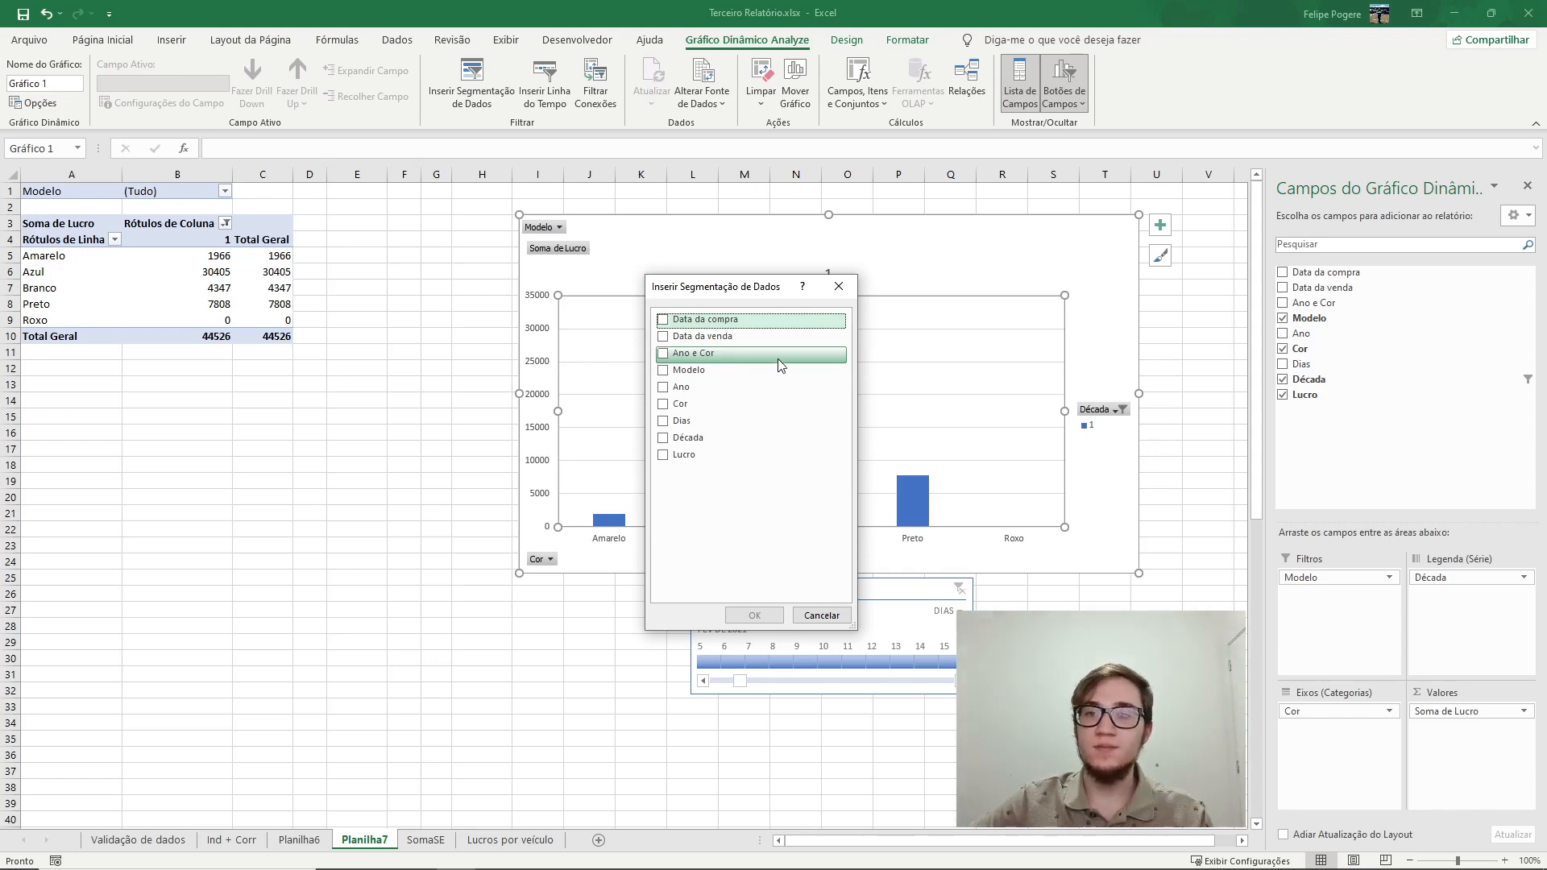
click(687, 389)
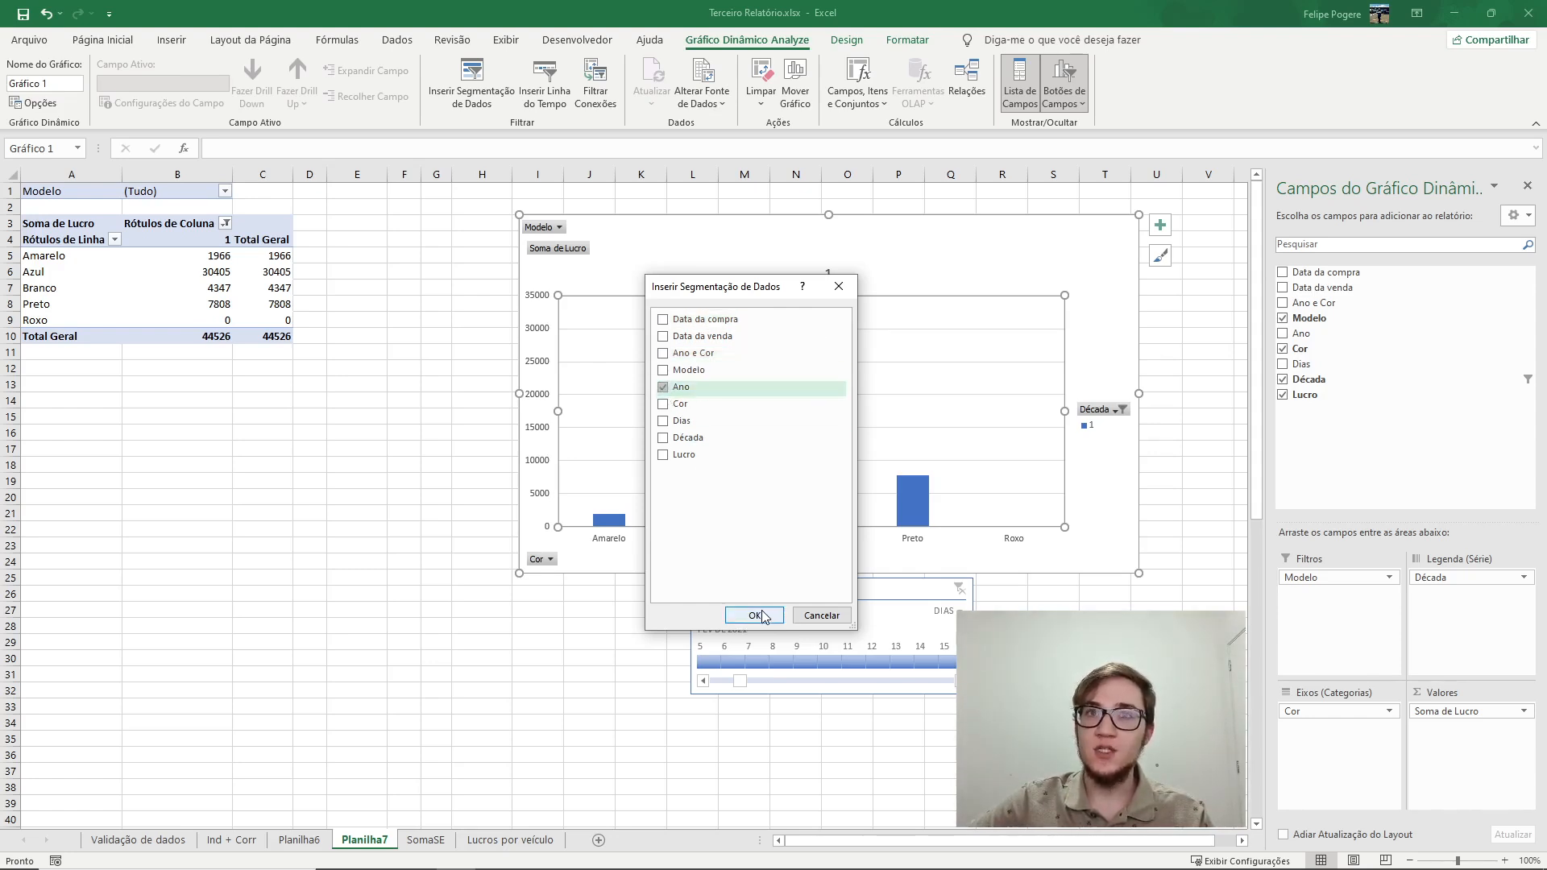
click(761, 616)
drag(618, 413, 406, 317)
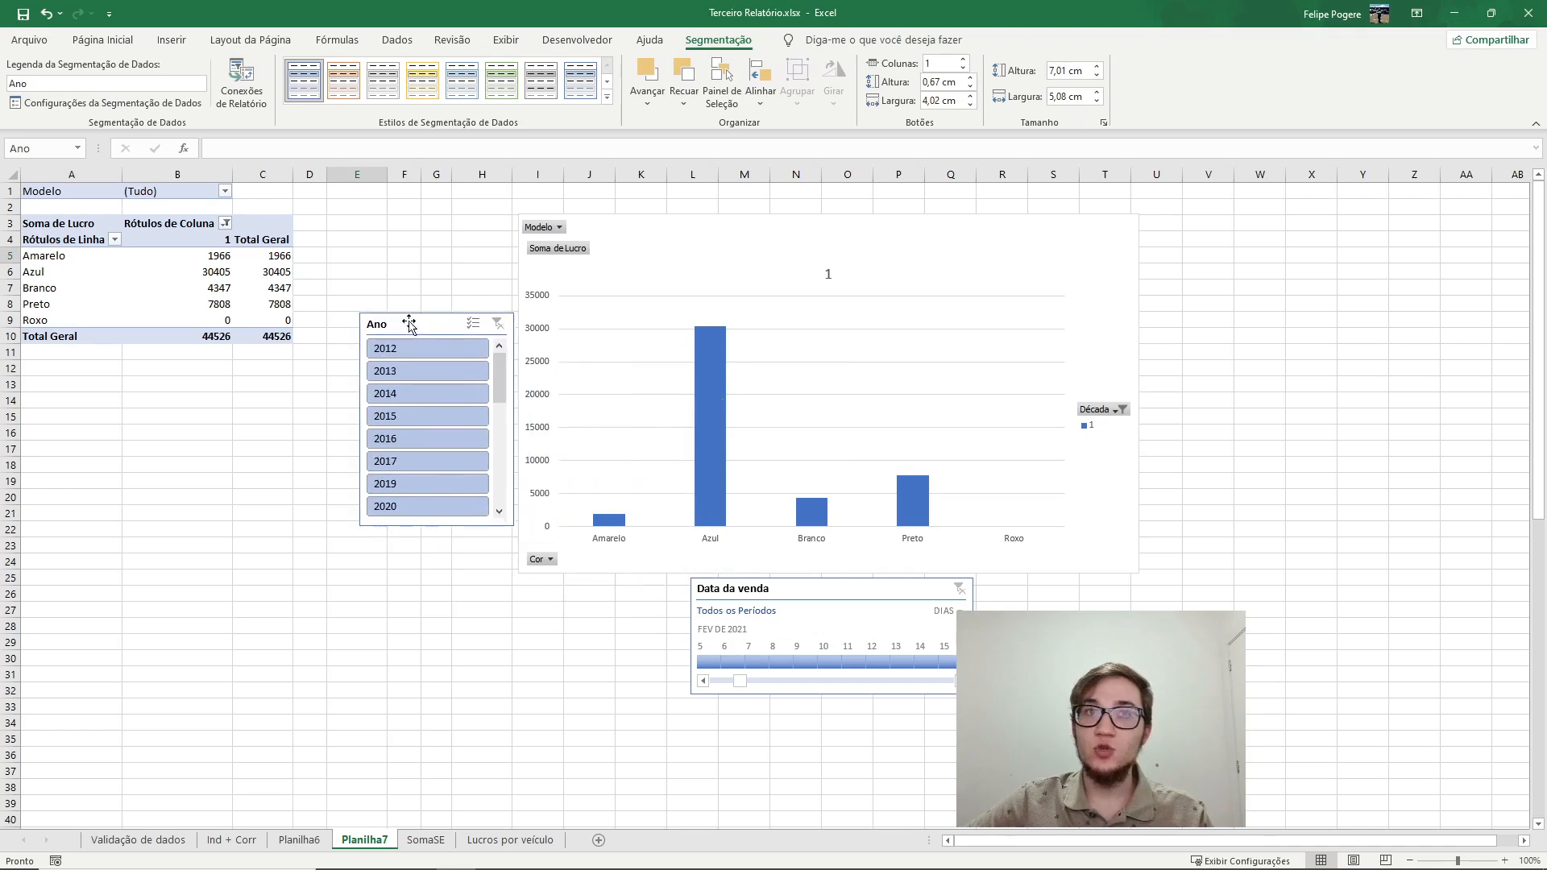
Scroll through the years listed in the Ano slicer.
mouse_move(499, 369)
mouse_down()
mouse_move(500, 448)
mouse_move(502, 369)
mouse_up()
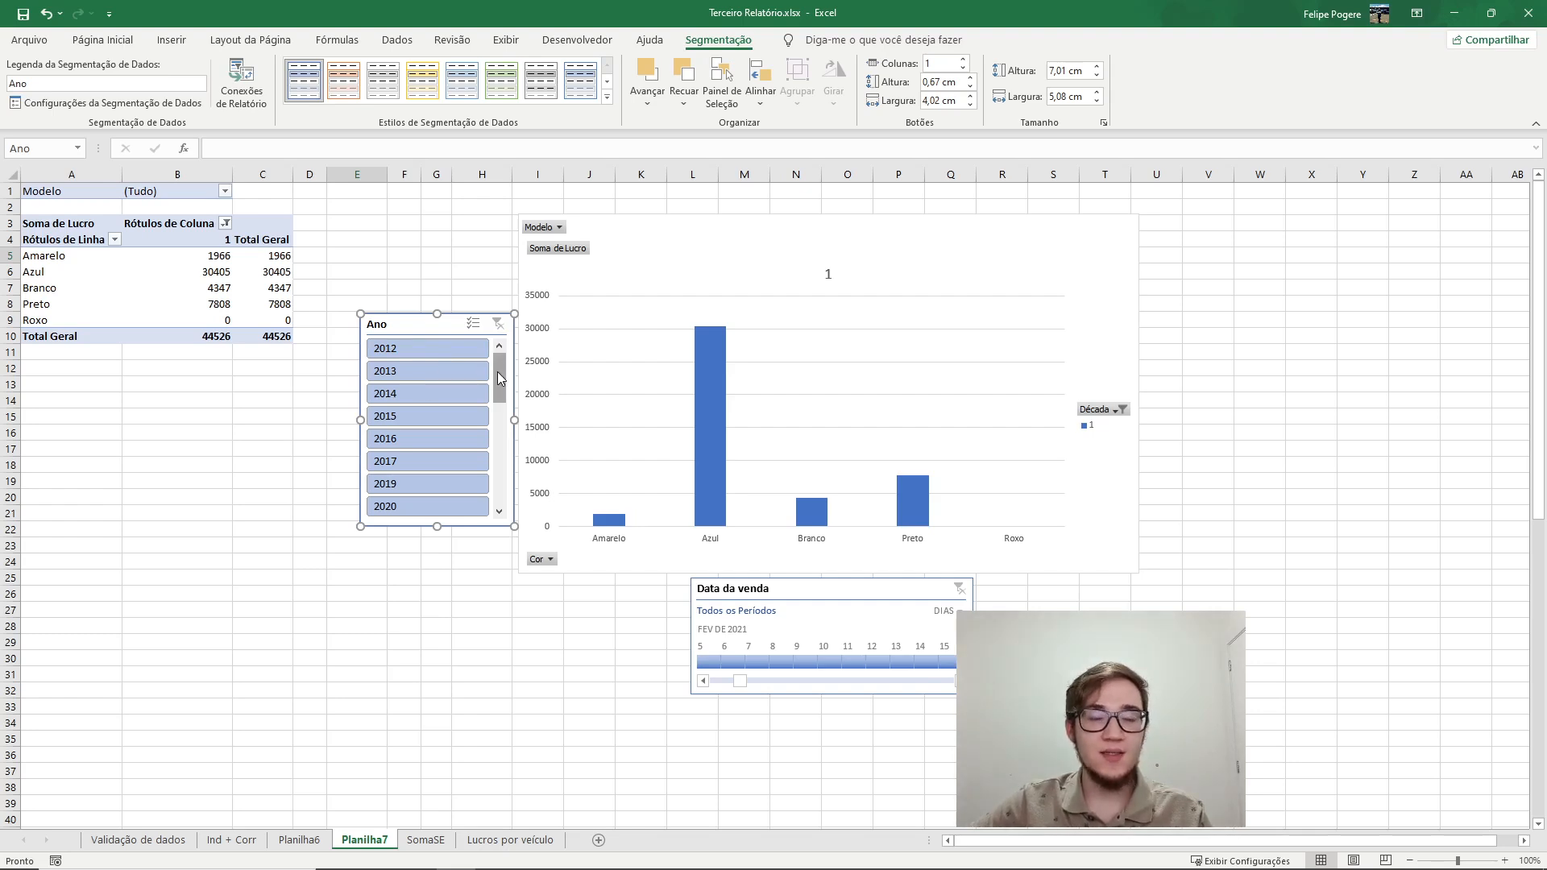
drag(497, 370, 499, 407)
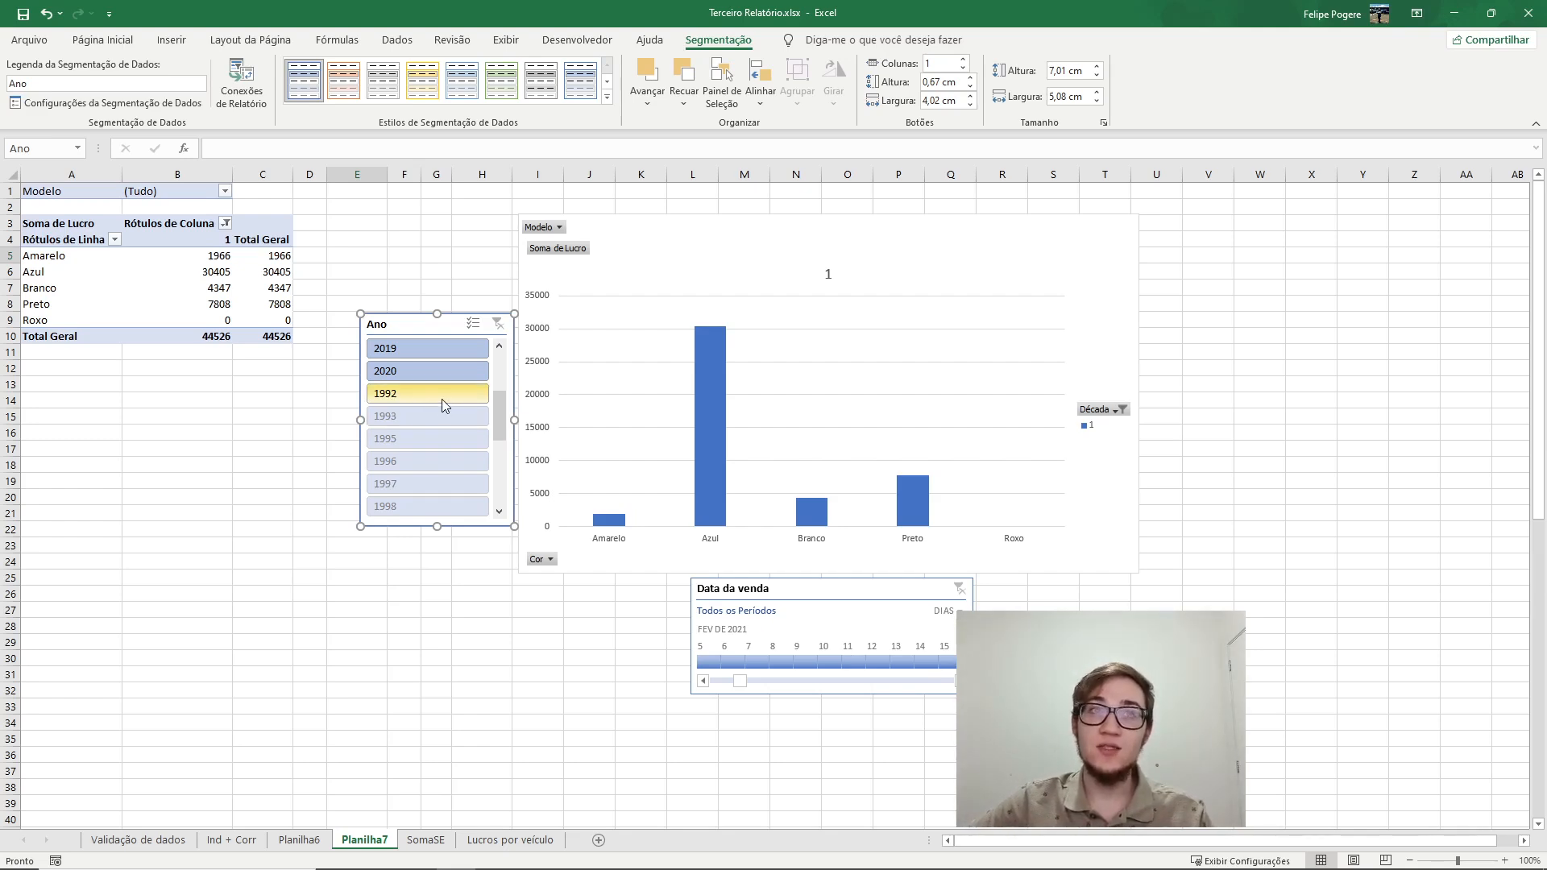
scroll(464, 400, up, 1)
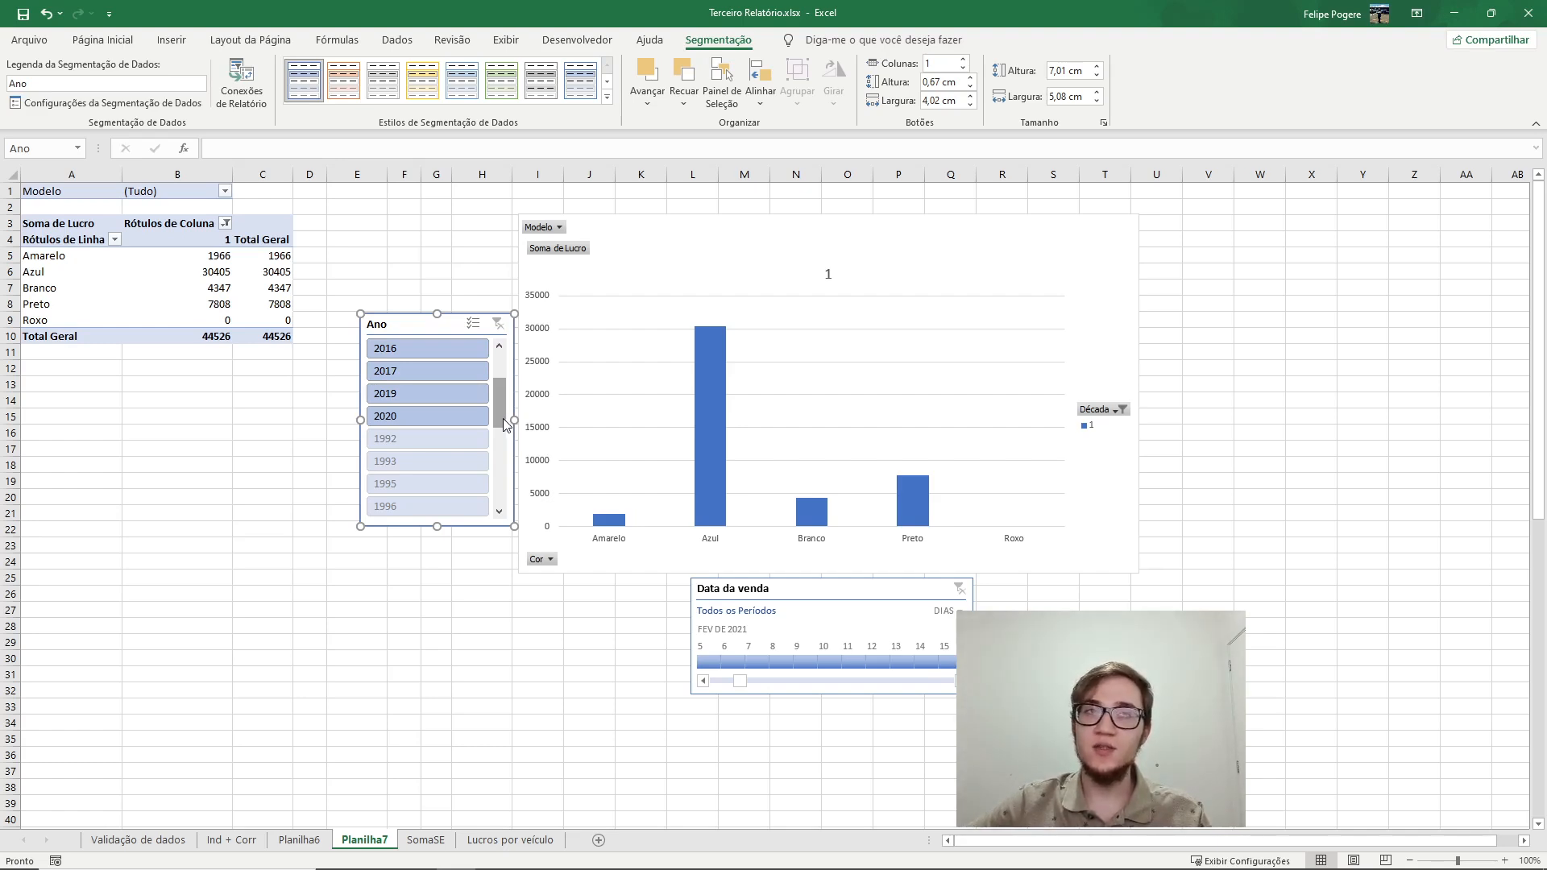
click(418, 220)
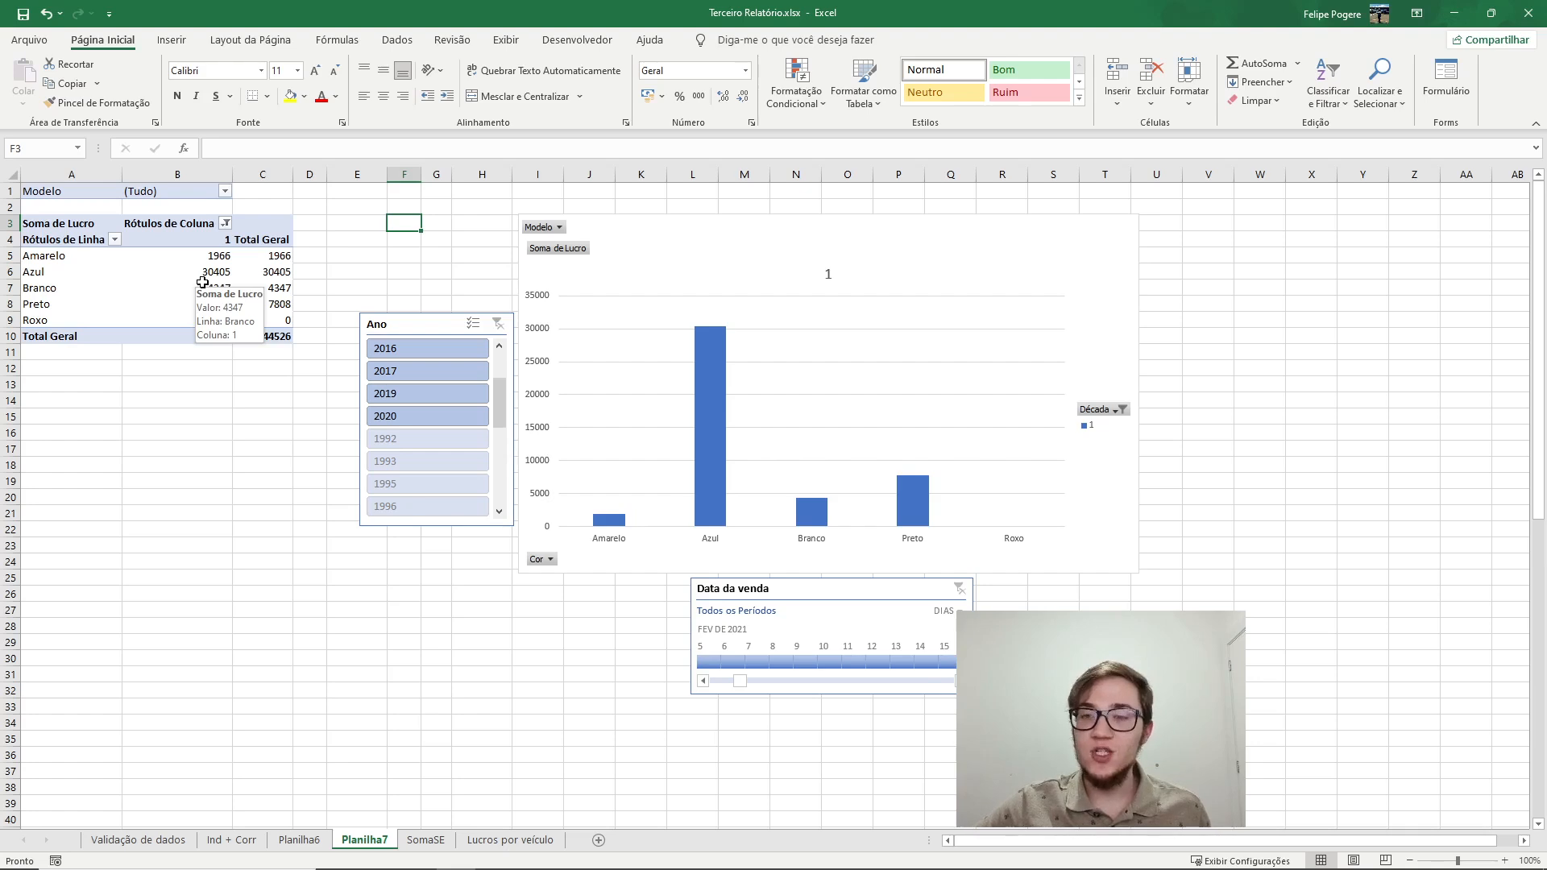
click(666, 256)
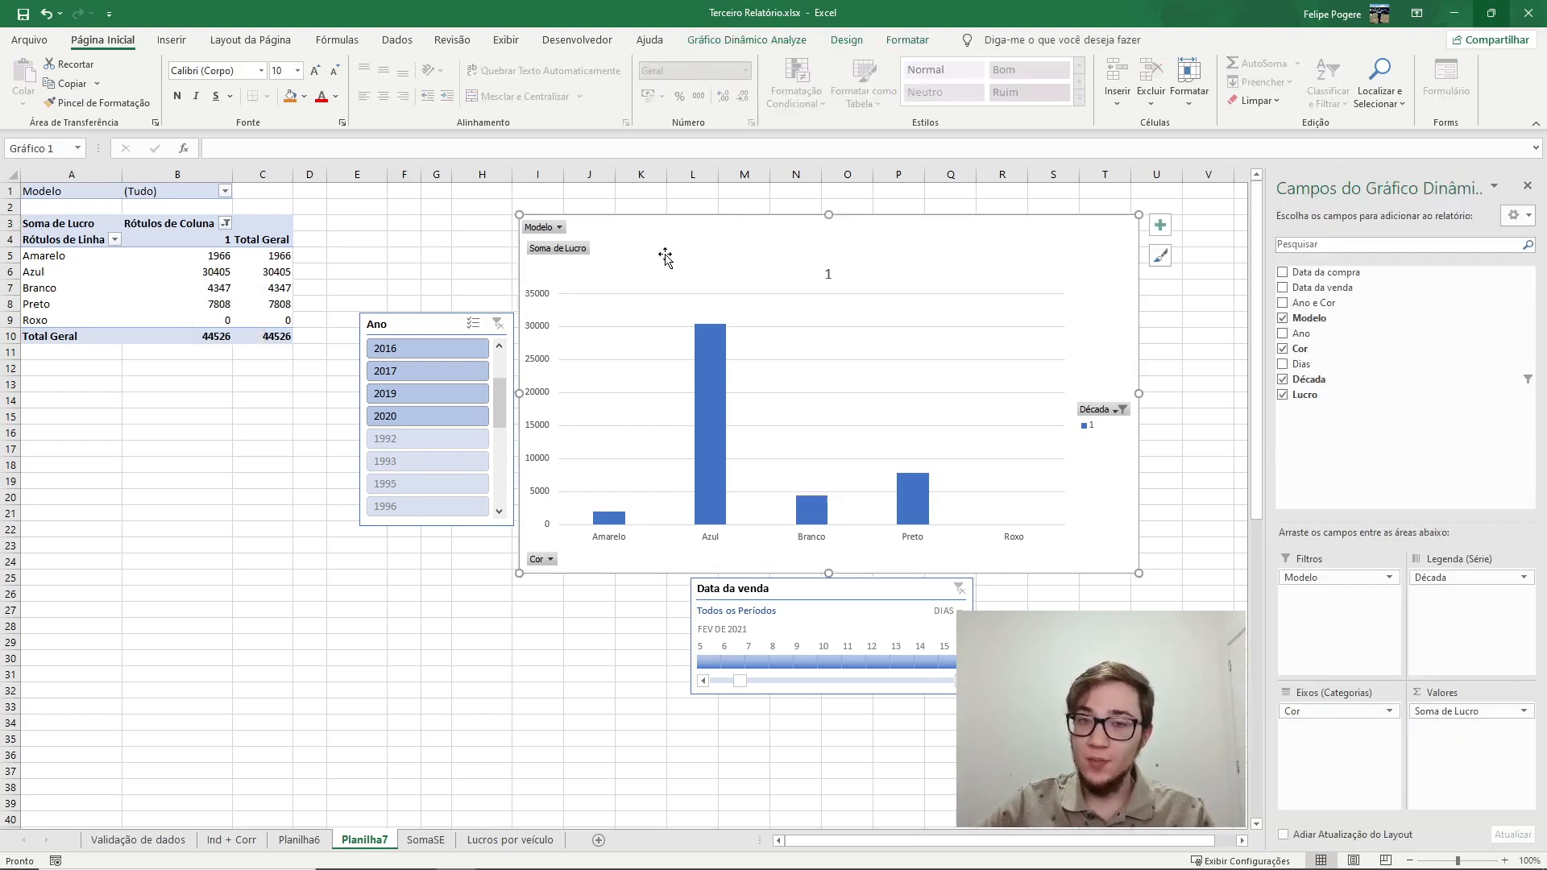